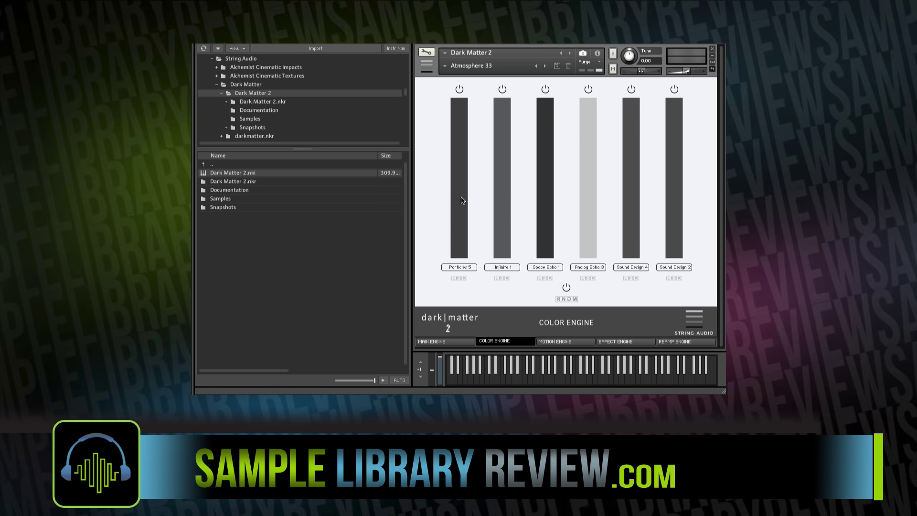
# - Assign Cold Wind as the first layer's color effect and switch off the color effects of the other five layers
pyautogui.click(503, 267)
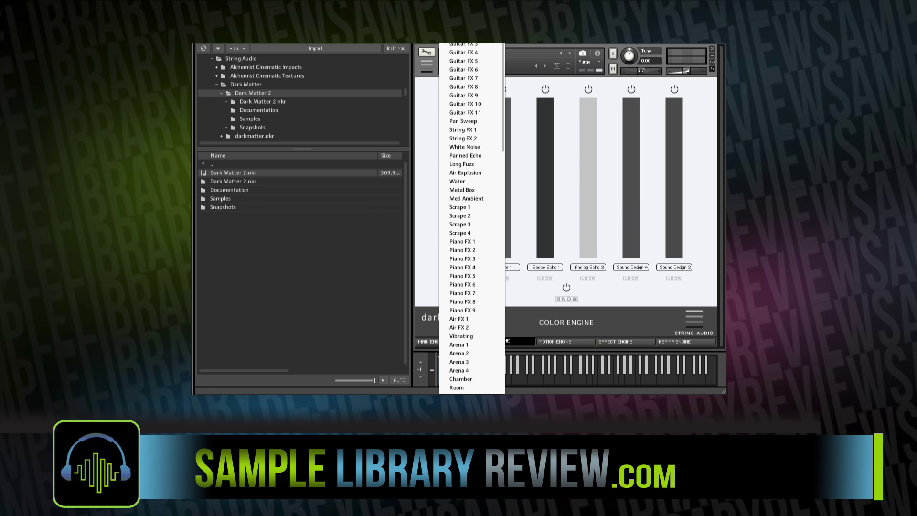
pyautogui.click(537, 138)
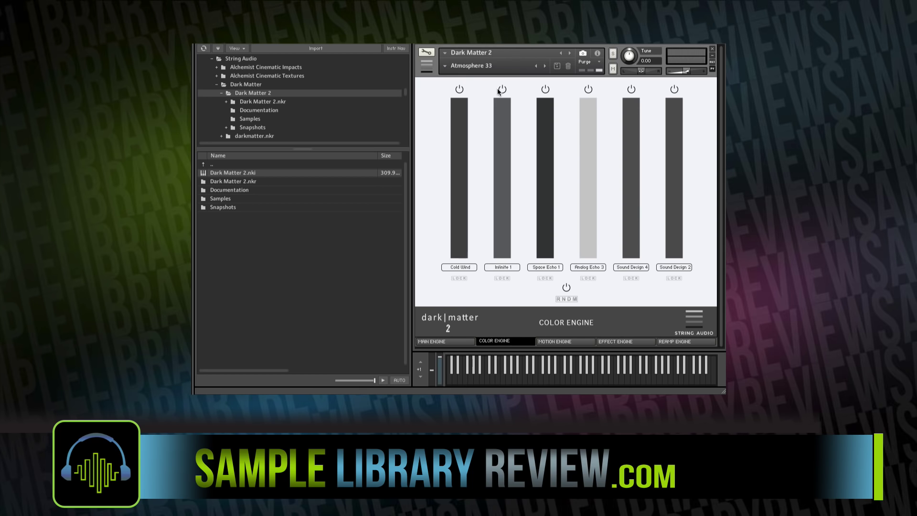
pyautogui.click(545, 89)
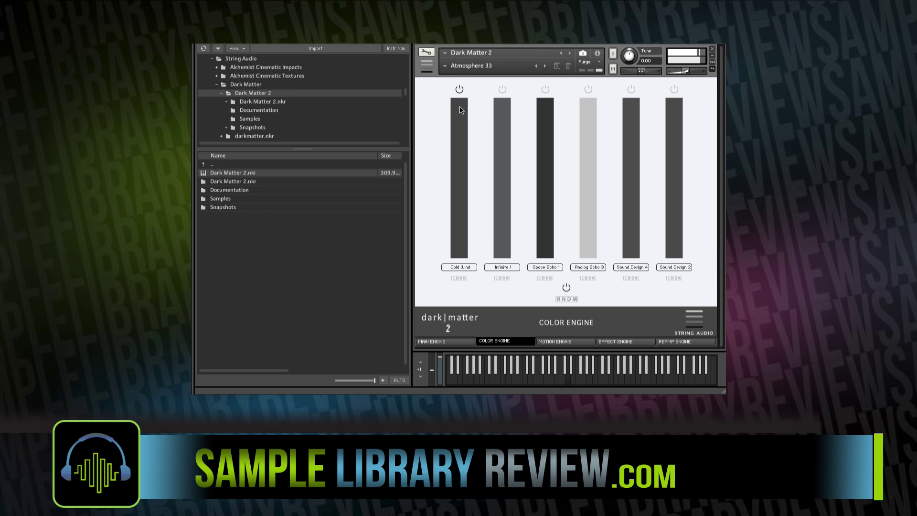
# - Audition Guitar FX 2 and Guitar FX 10 as the first layer's color effect, ending on String FX 1
pyautogui.click(464, 268)
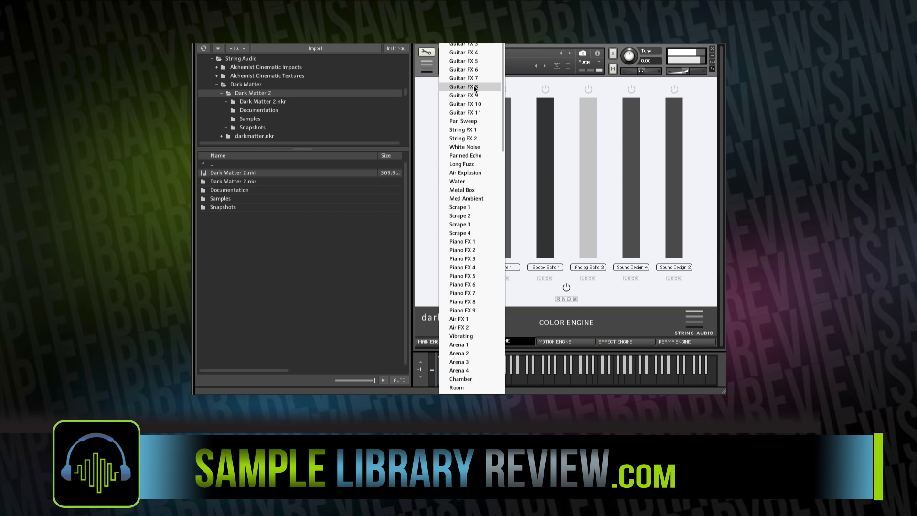
pyautogui.click(465, 61)
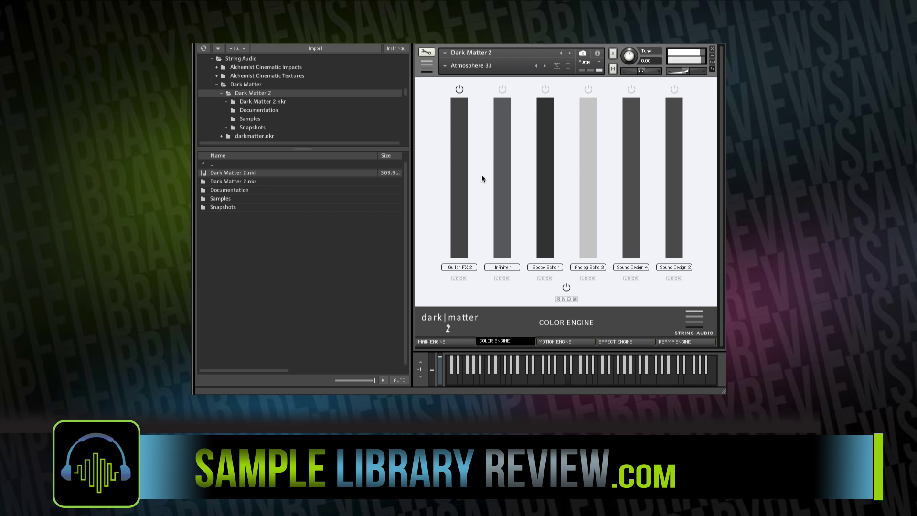
pyautogui.click(467, 266)
pyautogui.click(486, 98)
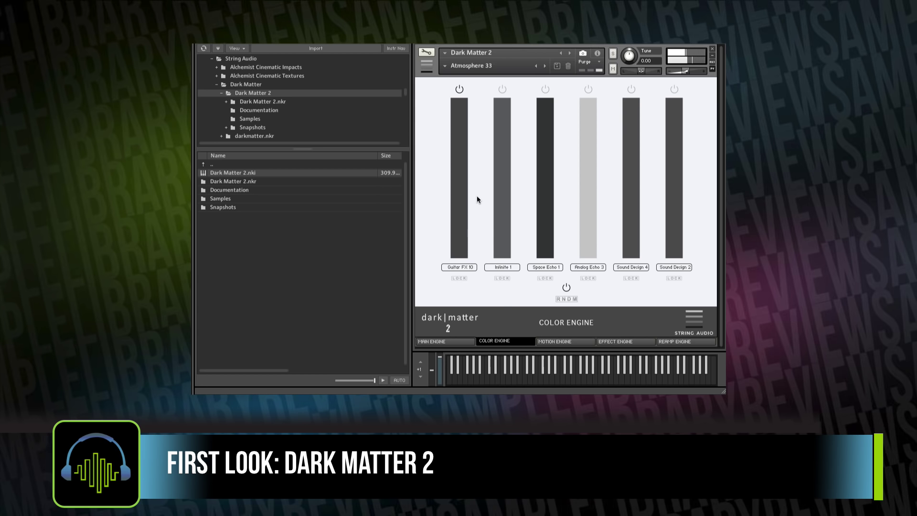
pyautogui.click(459, 267)
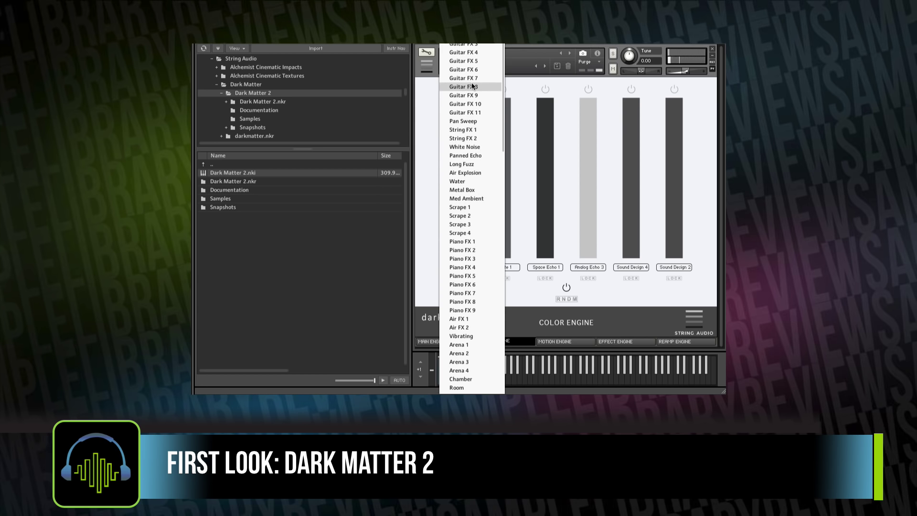
pyautogui.click(472, 130)
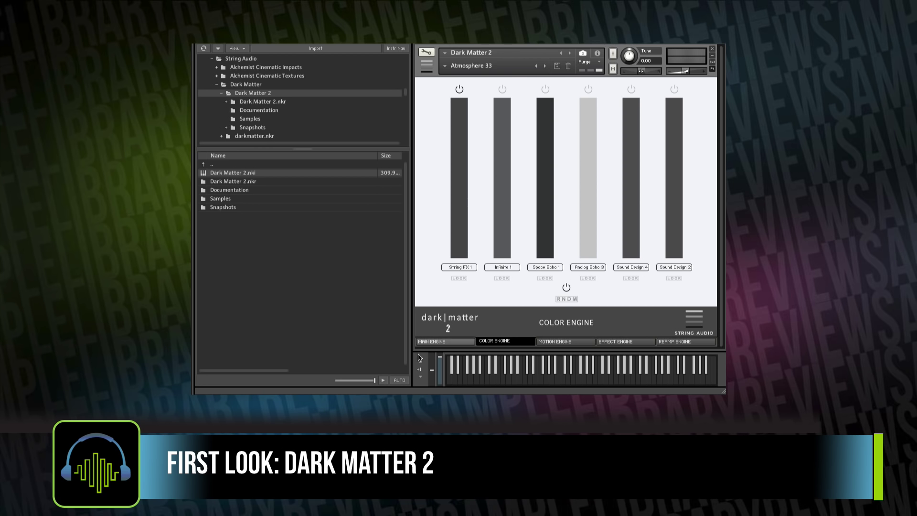
# - Switch the other five color effects back on and randomize all six, with the first layer's color amount raised
pyautogui.click(439, 341)
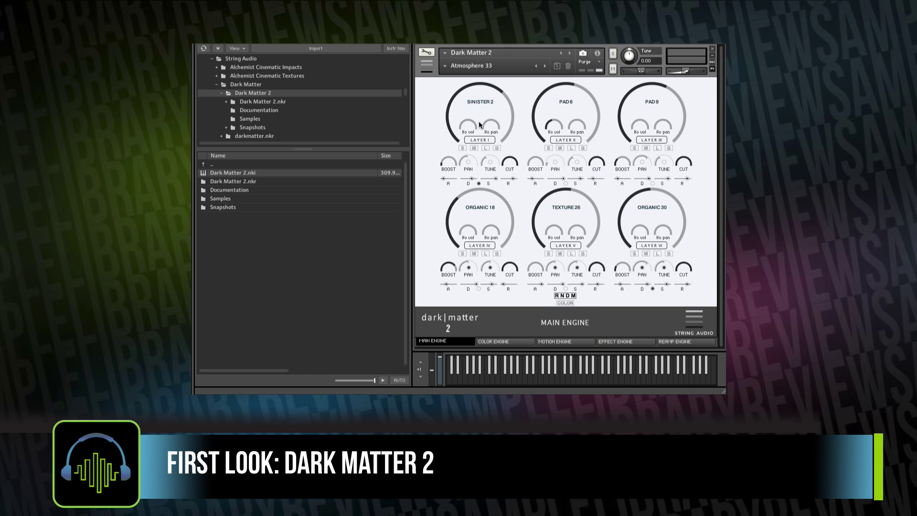
pyautogui.click(513, 342)
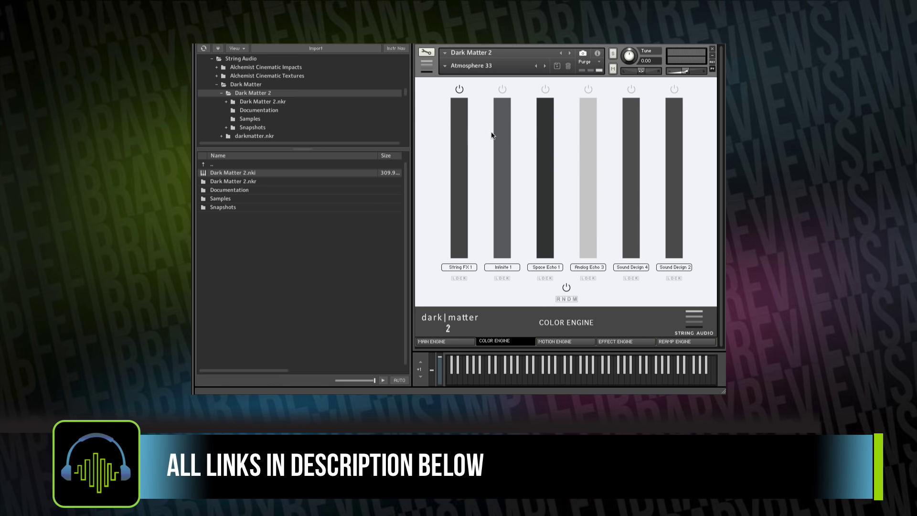
pyautogui.click(502, 89)
pyautogui.click(545, 89)
pyautogui.click(631, 90)
pyautogui.click(571, 299)
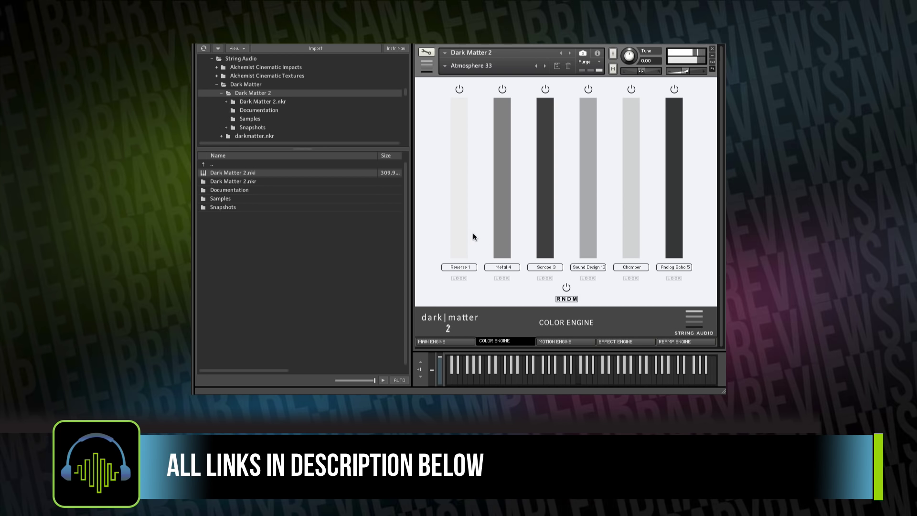
pyautogui.moveTo(464, 228); pyautogui.dragTo(460, 191)
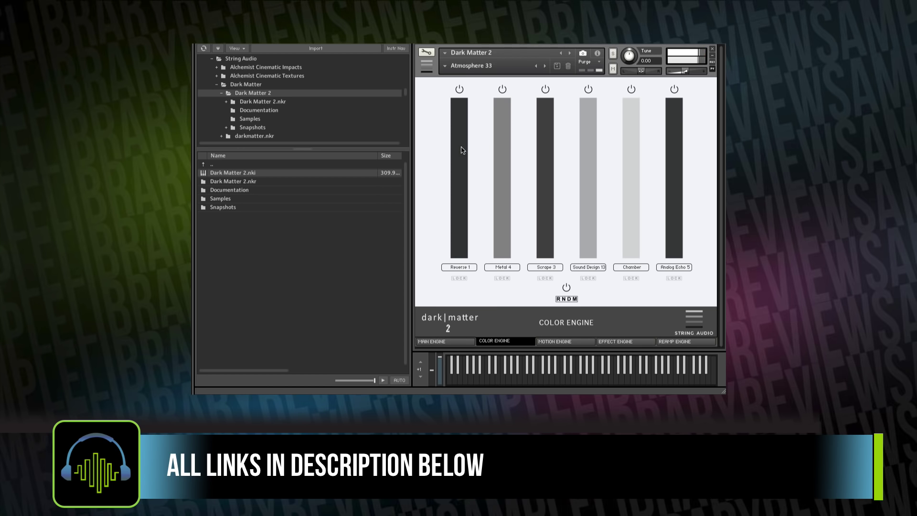
# - Return to the Main Engine and load the Creepy 04 snapshot
pyautogui.click(457, 342)
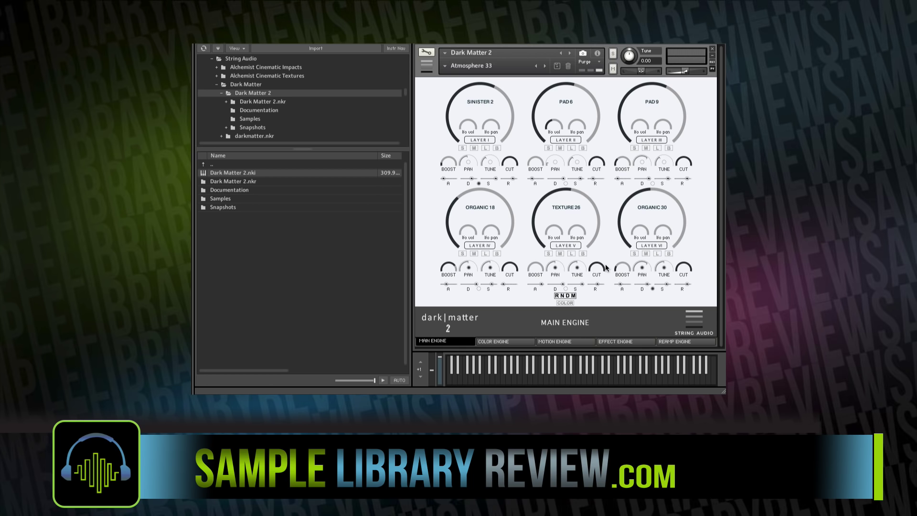
pyautogui.click(445, 65)
pyautogui.moveTo(453, 82)
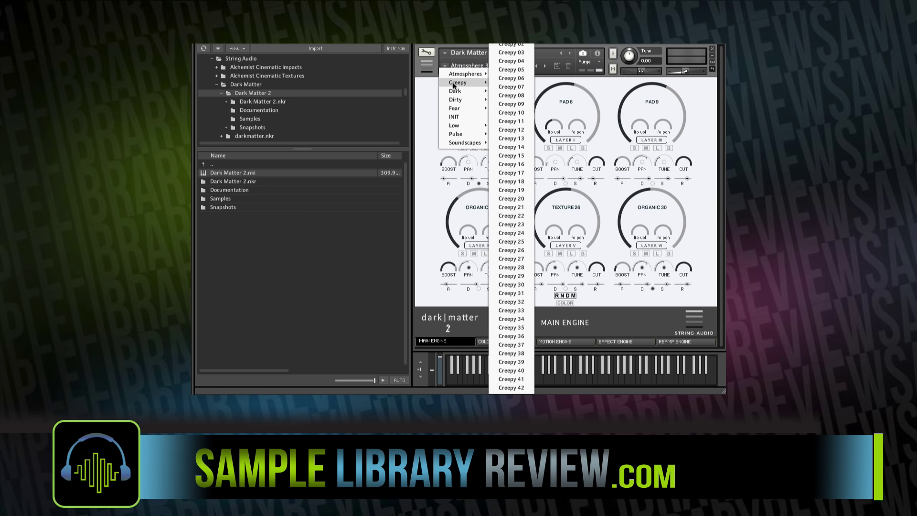
pyautogui.click(522, 61)
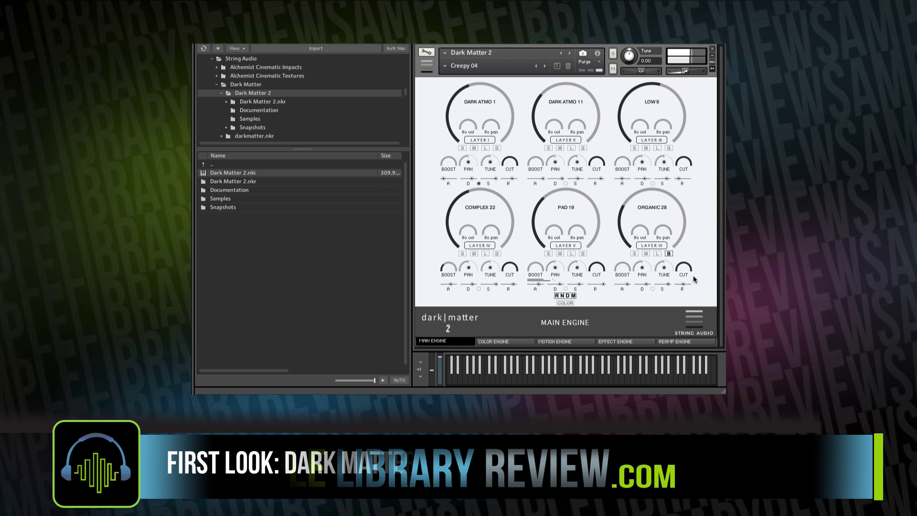
# - In the Color Engine, compare the third layer's Analog Echo 11 color off and on, leaving its amount raised
pyautogui.click(521, 342)
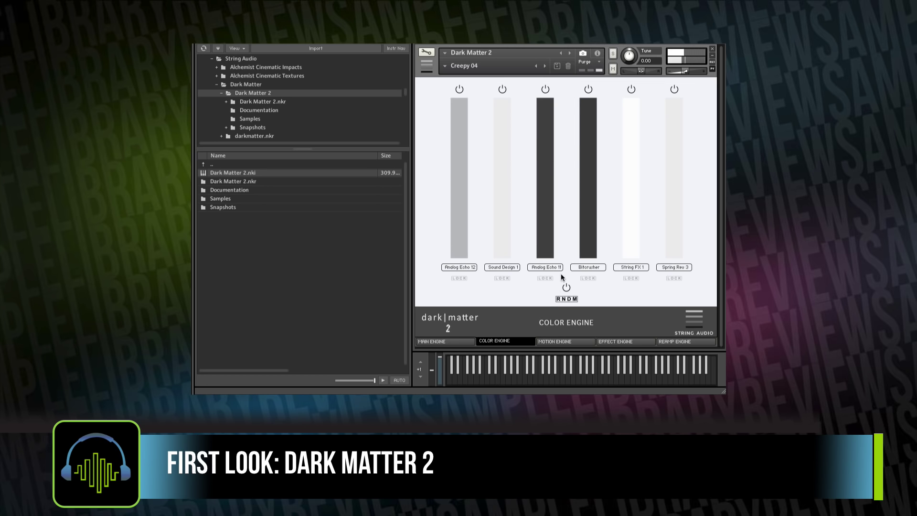
pyautogui.click(547, 191)
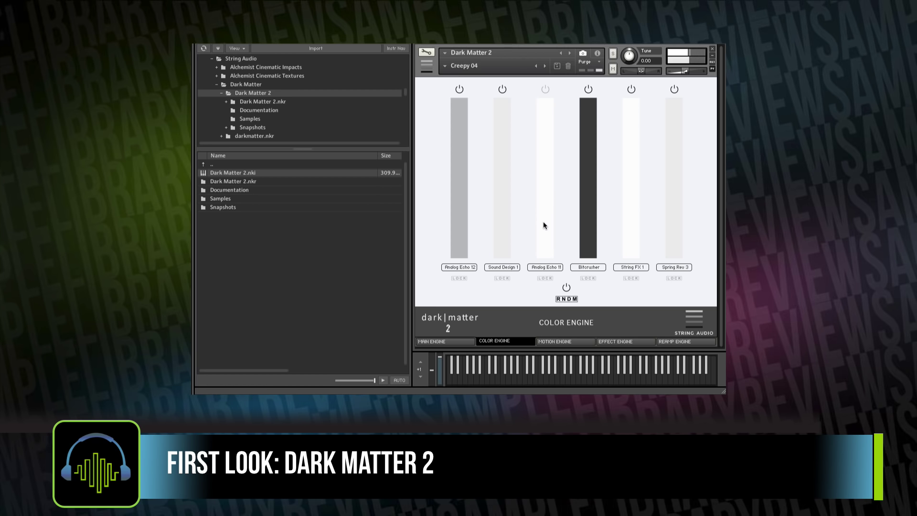
pyautogui.click(549, 188)
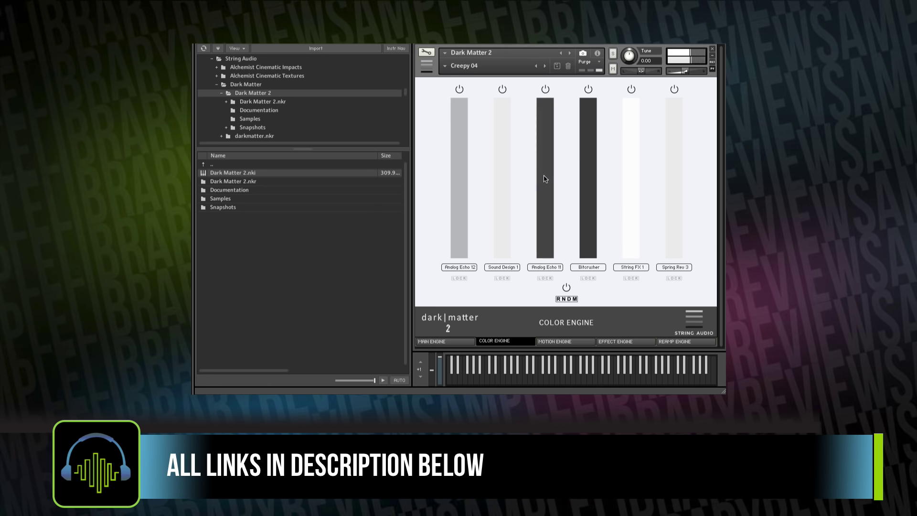
pyautogui.moveTo(544, 171)
pyautogui.mouseDown()
pyautogui.moveTo(543, 143)
pyautogui.moveTo(547, 233)
pyautogui.moveTo(548, 167)
pyautogui.mouseUp()
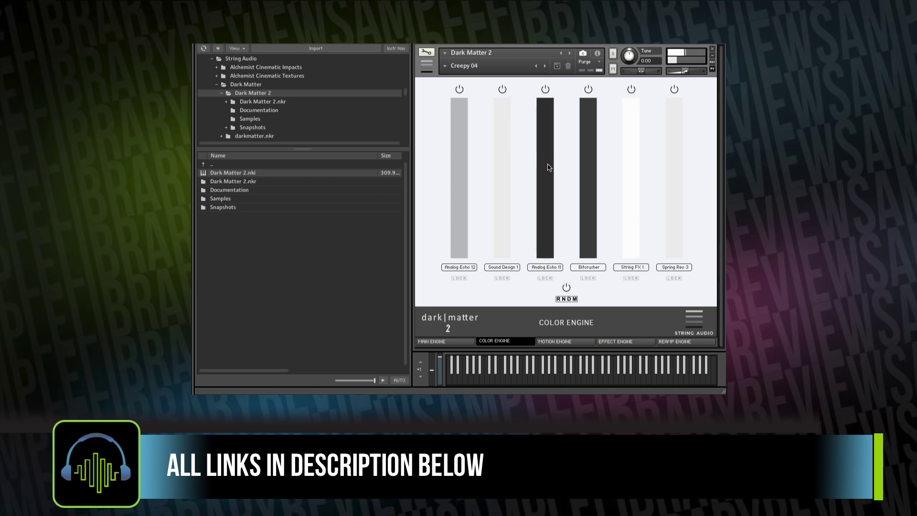
# - Return to the Main Engine and load the Creepy 17 snapshot
pyautogui.click(460, 342)
pyautogui.click(446, 65)
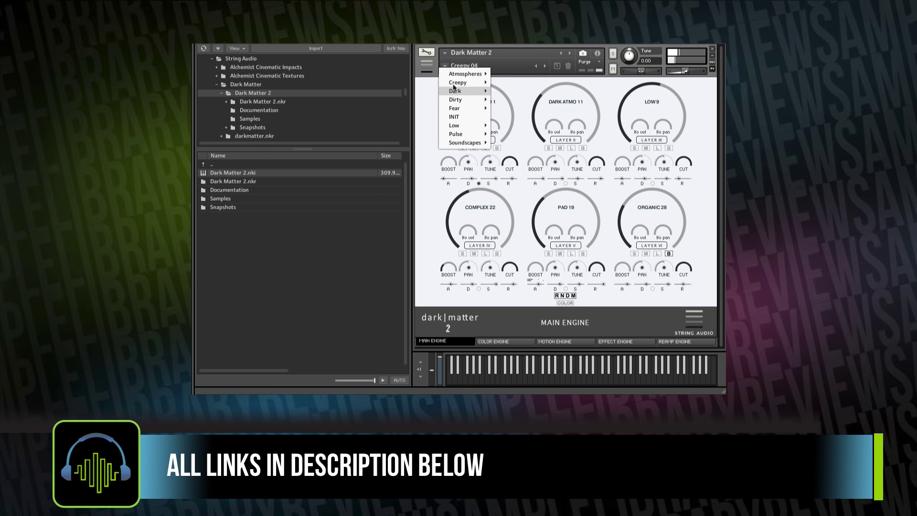
pyautogui.moveTo(457, 83)
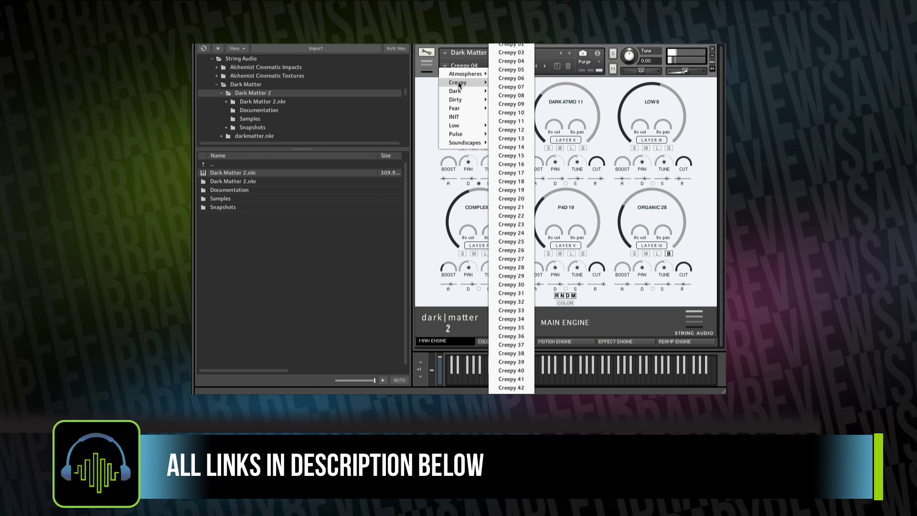
pyautogui.click(511, 173)
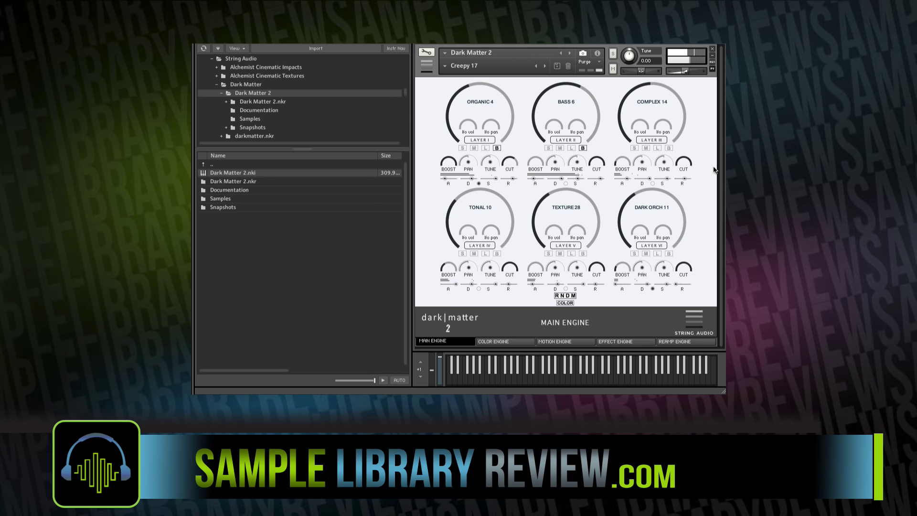
# - Load the Creepy 23 snapshot
pyautogui.click(448, 68)
pyautogui.moveTo(473, 83)
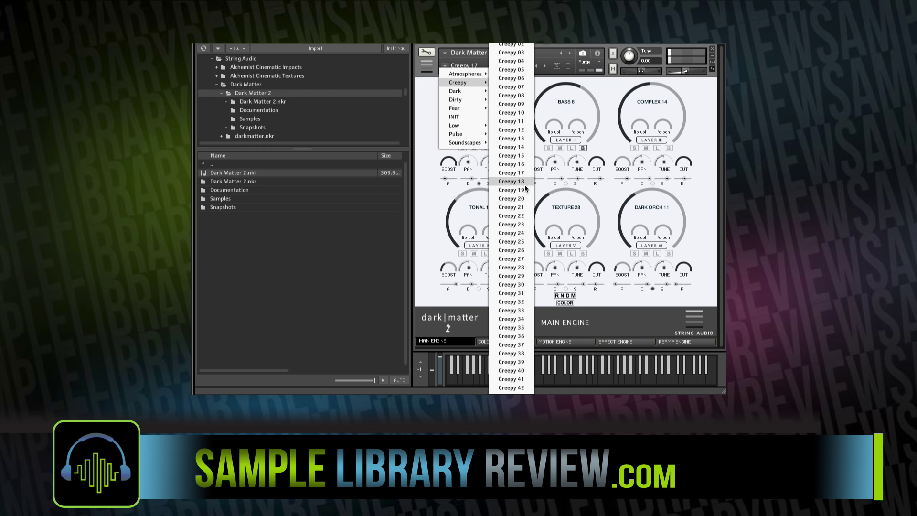
pyautogui.click(517, 224)
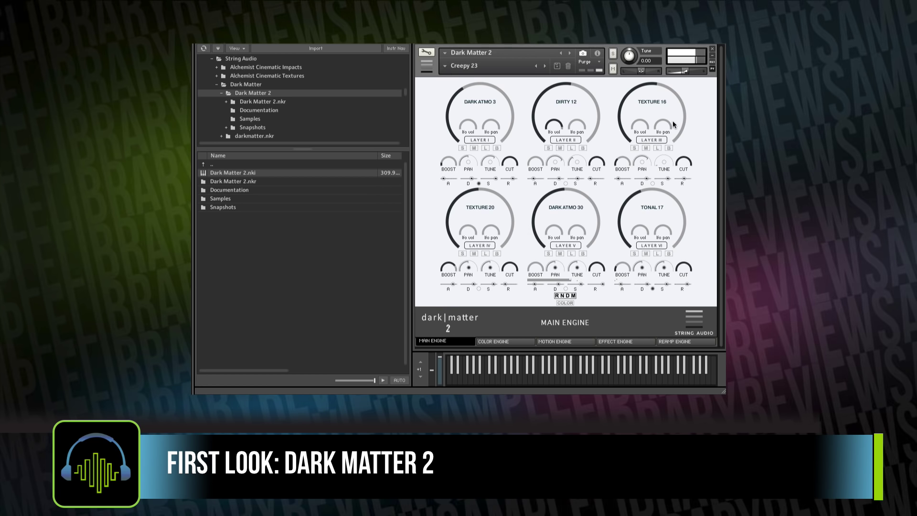
# - Adjust the level of layer VI slightly and load the Creepy 38 snapshot
pyautogui.moveTo(629, 194); pyautogui.dragTo(629, 202)
pyautogui.click(443, 70)
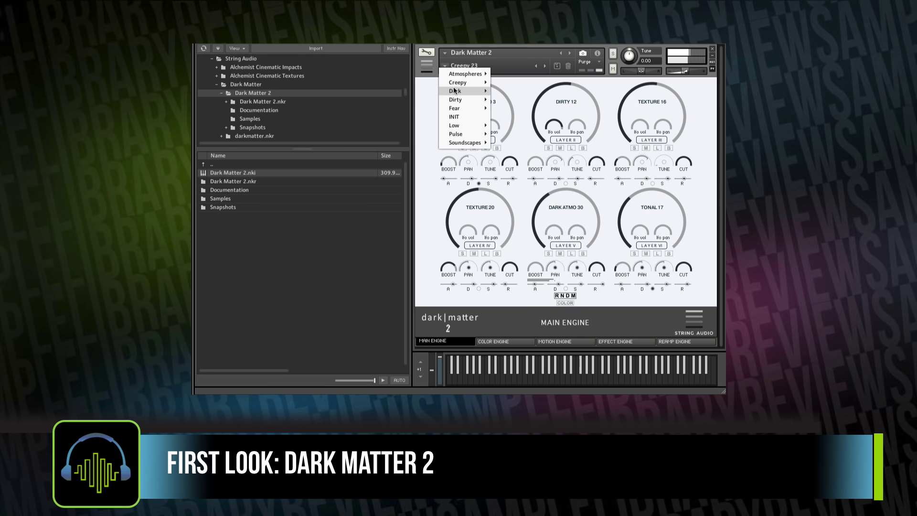
pyautogui.moveTo(458, 82)
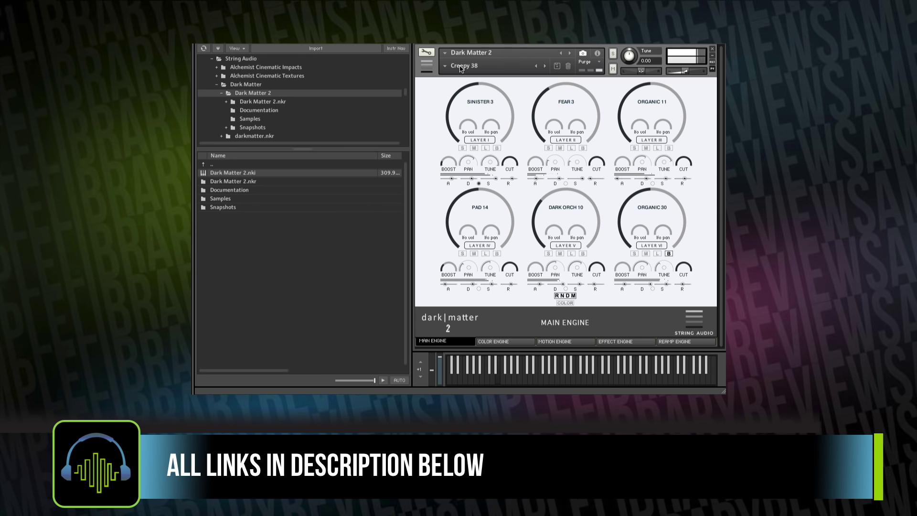
# - Load the Dark 04 snapshot and advance to Dark 05
pyautogui.click(445, 67)
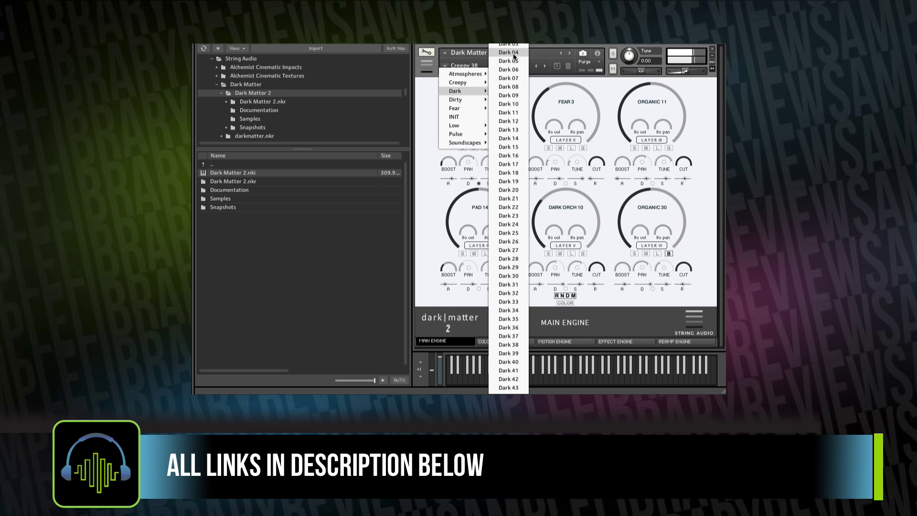
pyautogui.click(514, 53)
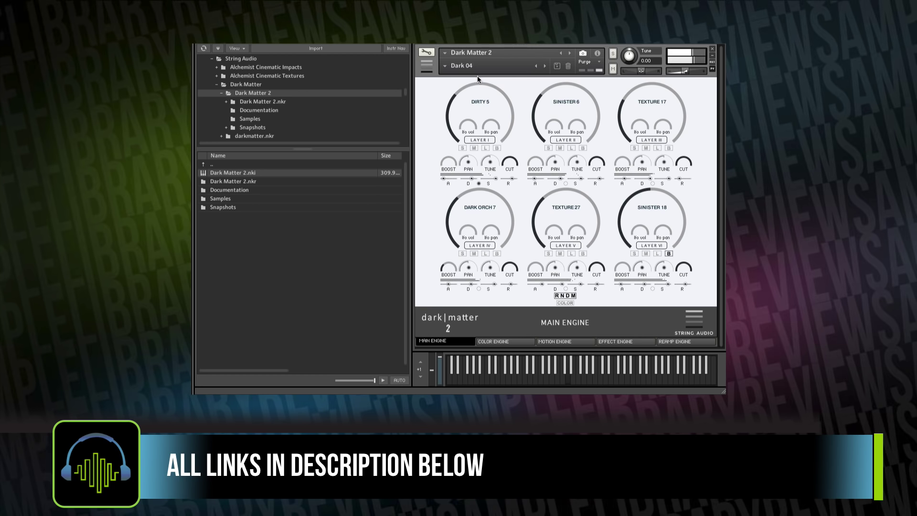
pyautogui.click(545, 67)
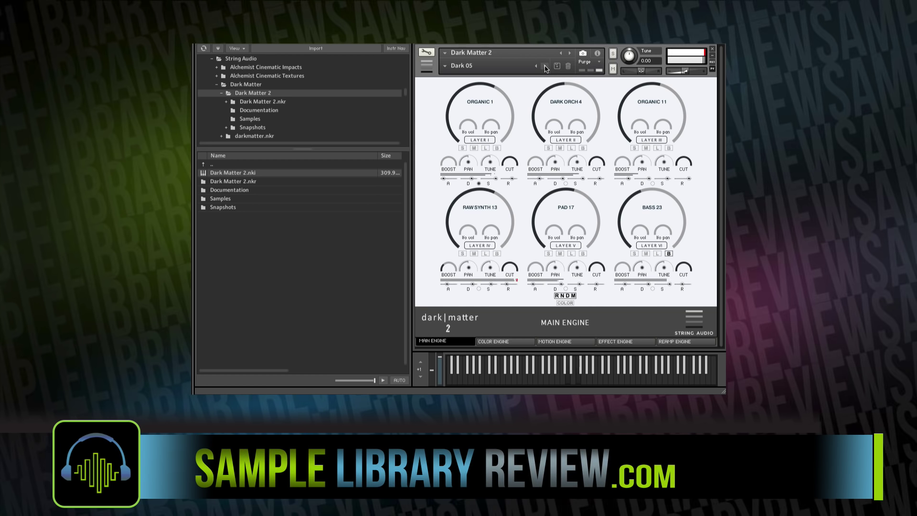
# - Switch on the Motion Engine's arpeggiator and raise its duration, octave and repeats settings
pyautogui.click(556, 341)
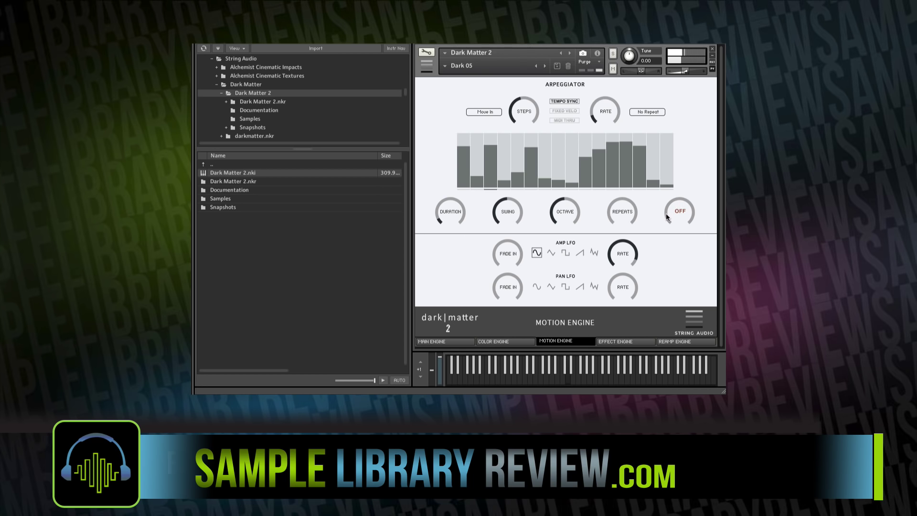
pyautogui.moveTo(666, 213); pyautogui.dragTo(676, 174)
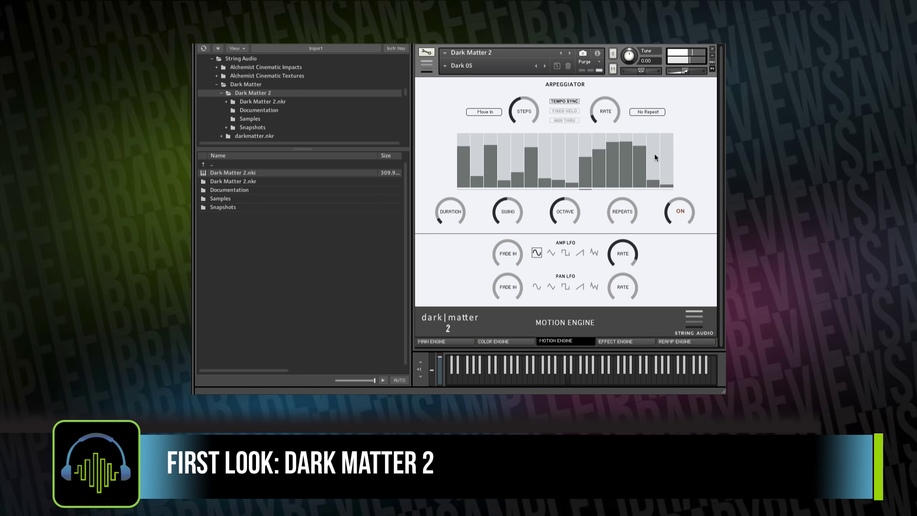
pyautogui.moveTo(581, 217); pyautogui.dragTo(569, 162)
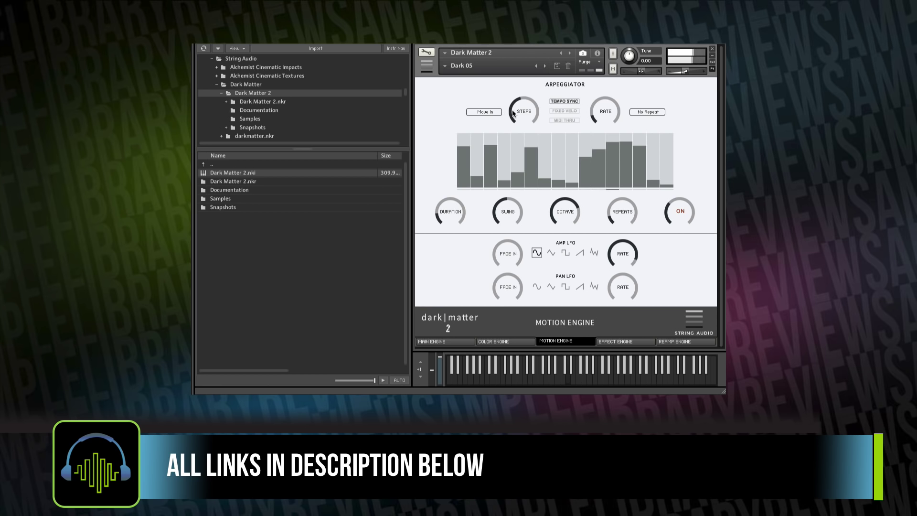
# - Enable fixed velocity for the arpeggiator and adjust its rate
pyautogui.click(565, 111)
pyautogui.moveTo(597, 112); pyautogui.dragTo(598, 87)
pyautogui.moveTo(597, 109); pyautogui.dragTo(595, 108)
# - Set the Amp LFO to a square wave with a longer fade-in and a rate of 5 16ths
pyautogui.click(564, 253)
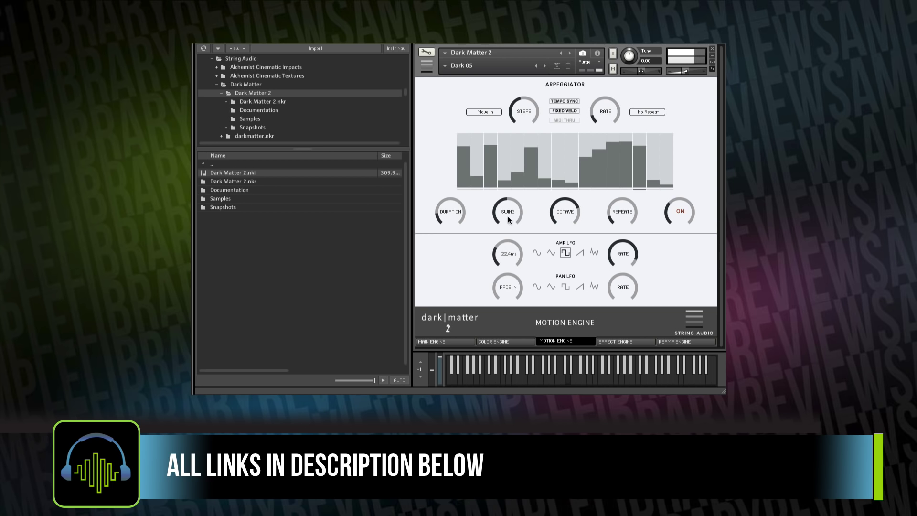
pyautogui.moveTo(503, 254); pyautogui.dragTo(504, 249)
pyautogui.click(630, 253)
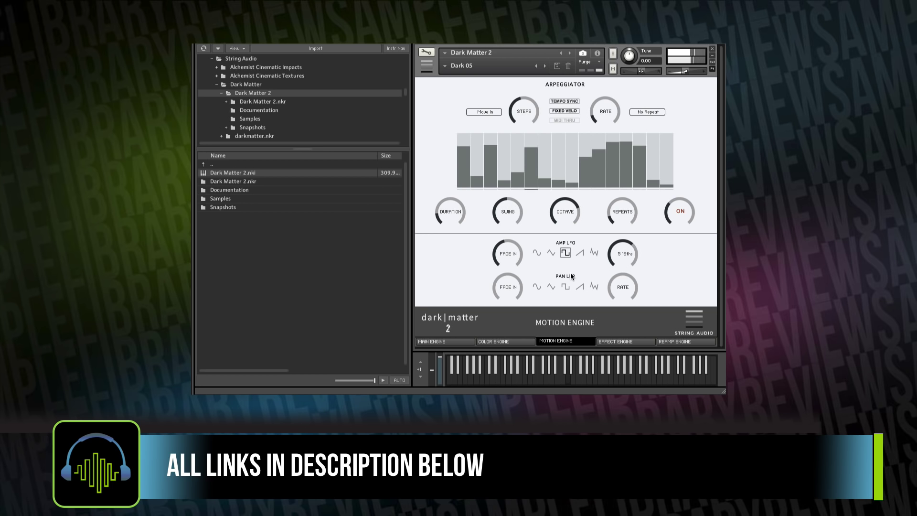
# - Set the Pan LFO to a square wave and raise its fade-in and rate
pyautogui.click(564, 287)
pyautogui.moveTo(516, 290); pyautogui.dragTo(515, 286)
pyautogui.moveTo(622, 287); pyautogui.dragTo(636, 184)
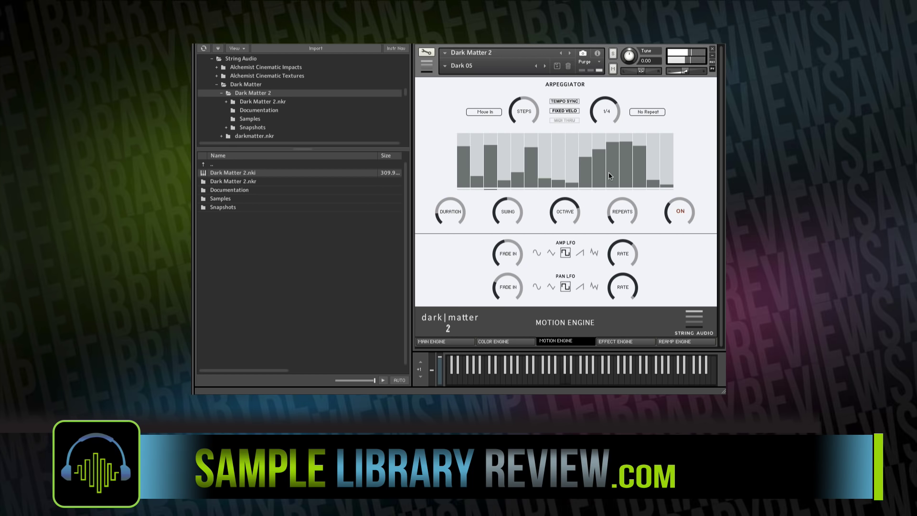
# - Lower the arpeggiator's rate, and load the Dark 23 snapshot
pyautogui.moveTo(606, 123); pyautogui.dragTo(602, 163)
pyautogui.click(573, 112)
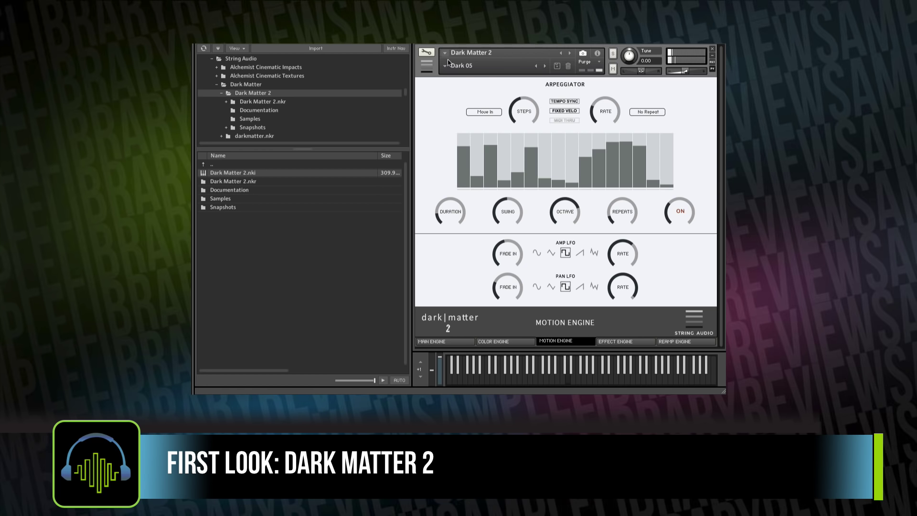
pyautogui.click(446, 66)
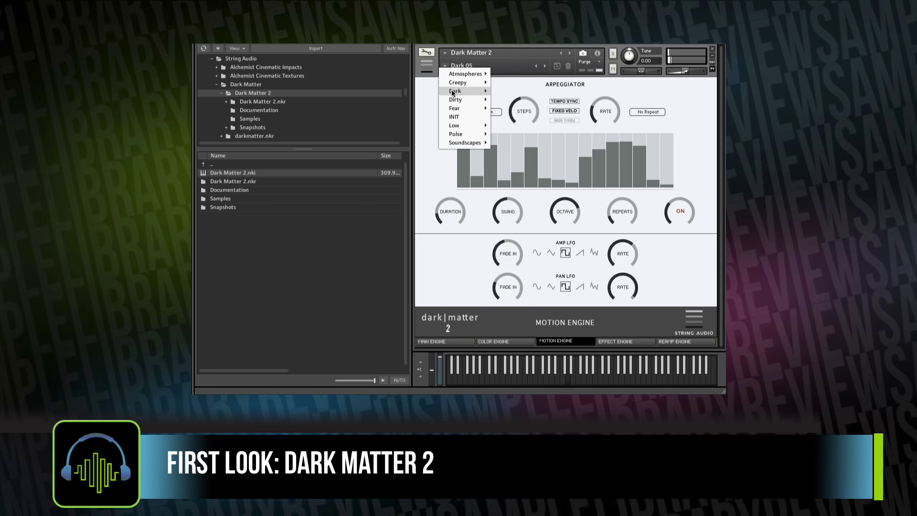
pyautogui.moveTo(454, 92)
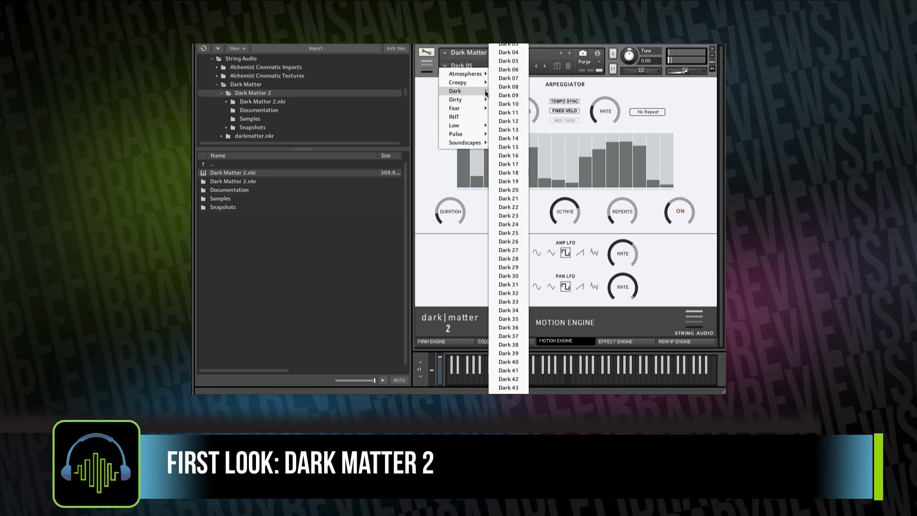
pyautogui.click(511, 216)
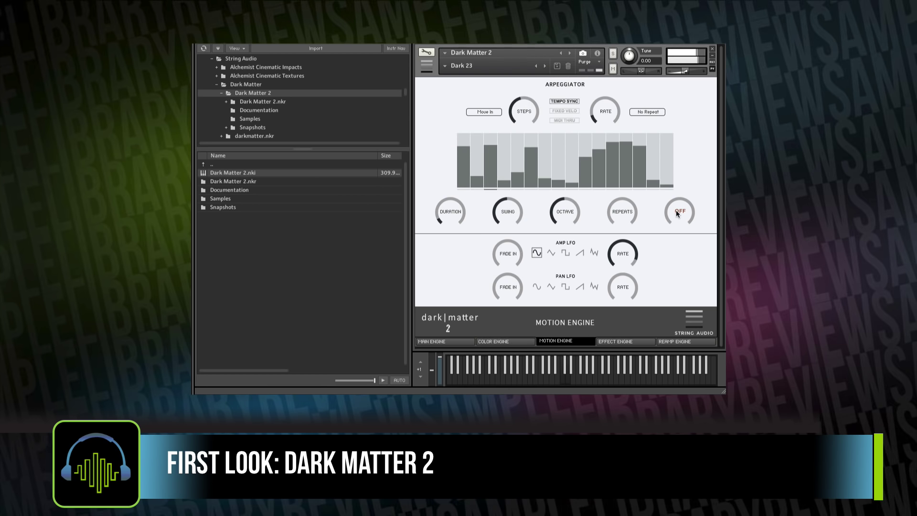
# - Switch the arpeggiator on and redraw its middle and later step levels as a rising and falling curve
pyautogui.moveTo(681, 162); pyautogui.dragTo(681, 150)
pyautogui.moveTo(684, 232); pyautogui.dragTo(684, 254)
pyautogui.moveTo(531, 180)
pyautogui.mouseDown()
pyautogui.moveTo(642, 153)
pyautogui.moveTo(653, 160)
pyautogui.mouseUp()
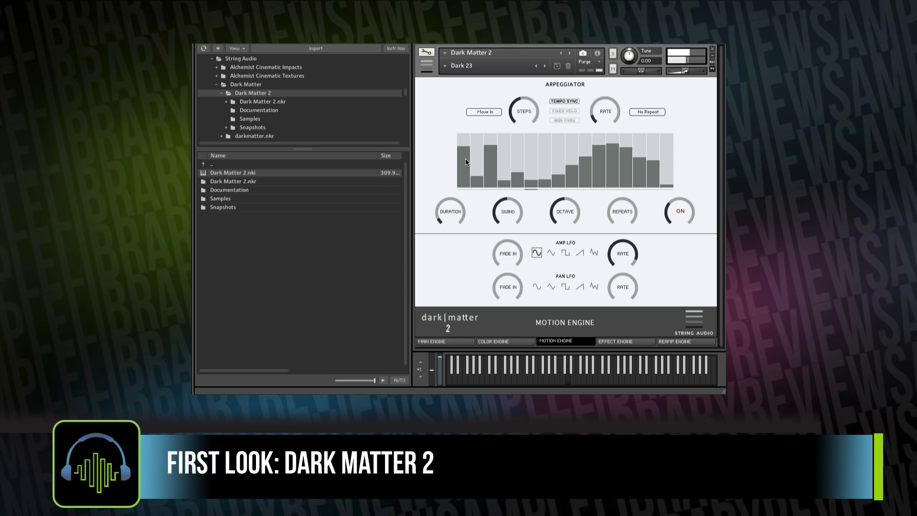
# - Load the Dark 27 snapshot
pyautogui.click(442, 68)
pyautogui.moveTo(456, 93)
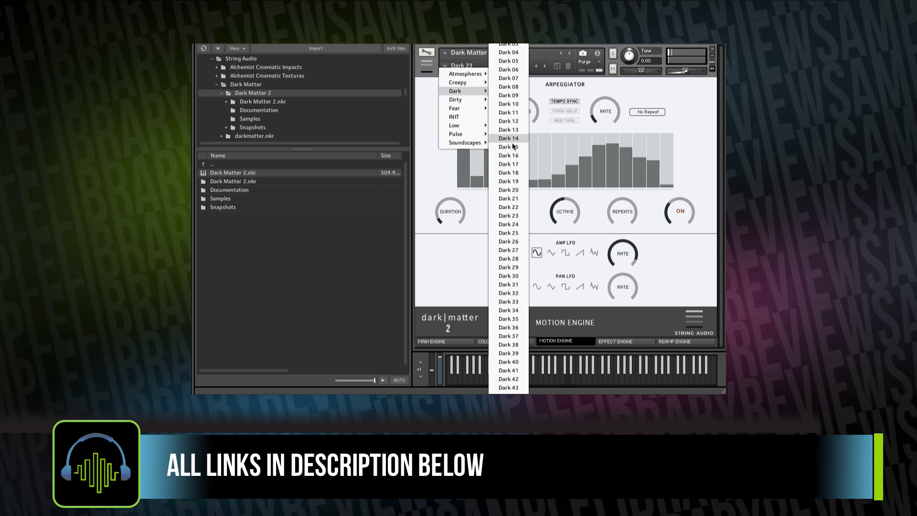
pyautogui.click(509, 250)
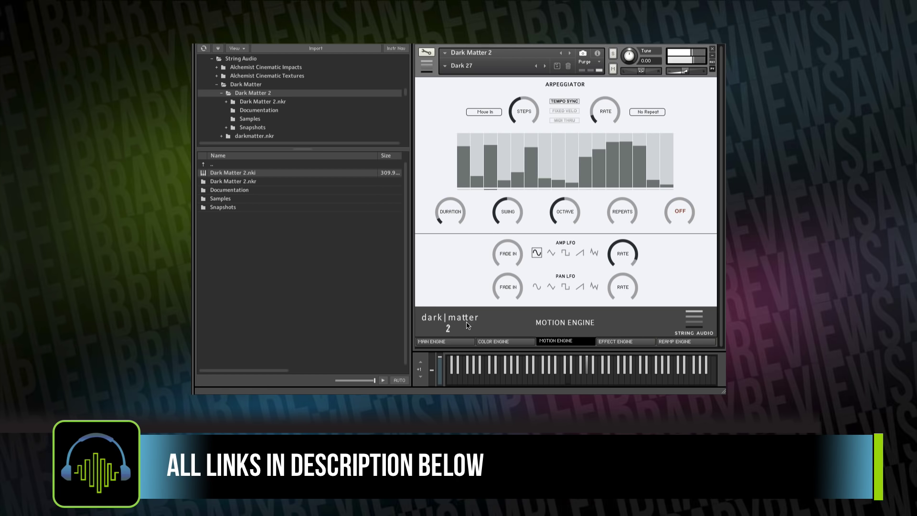
# - Adjust the Skreamer drive and enable LoFi in the Effect Engine, and randomize the effect settings
pyautogui.click(612, 341)
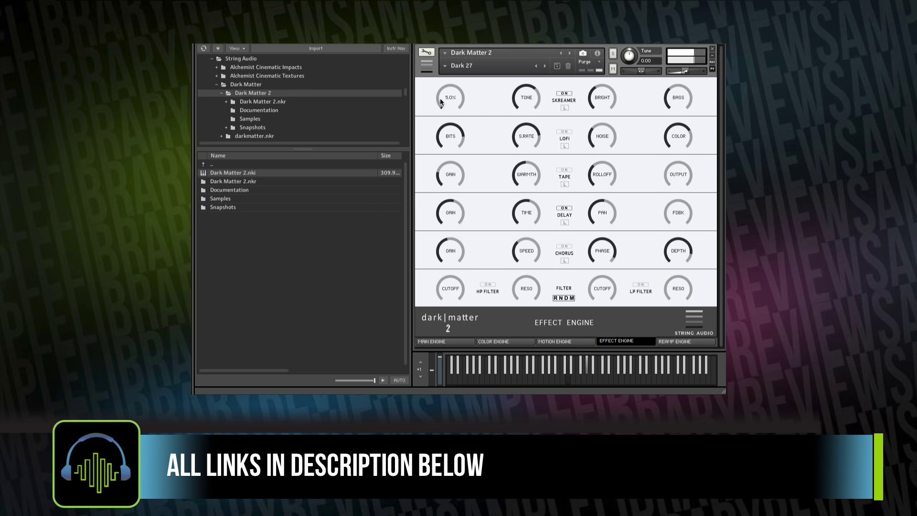
pyautogui.moveTo(444, 102)
pyautogui.mouseDown()
pyautogui.moveTo(448, 51)
pyautogui.moveTo(454, 102)
pyautogui.mouseUp()
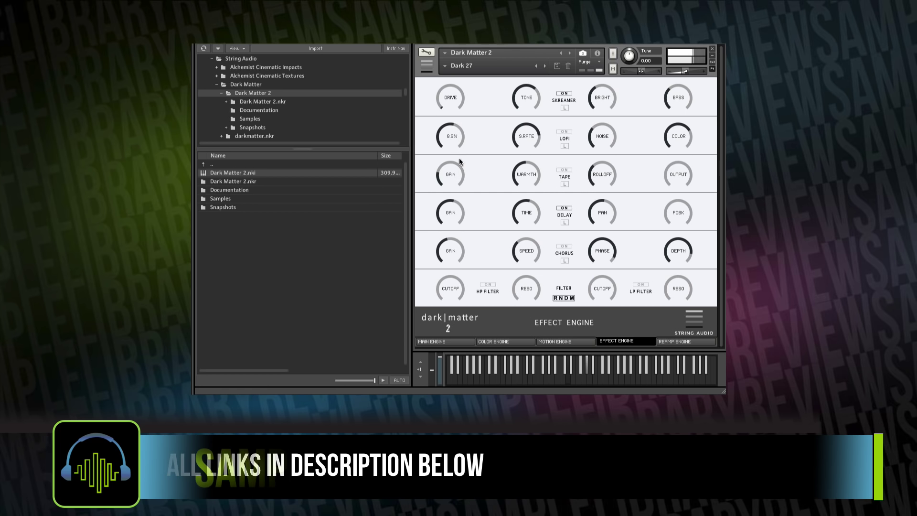
pyautogui.click(566, 131)
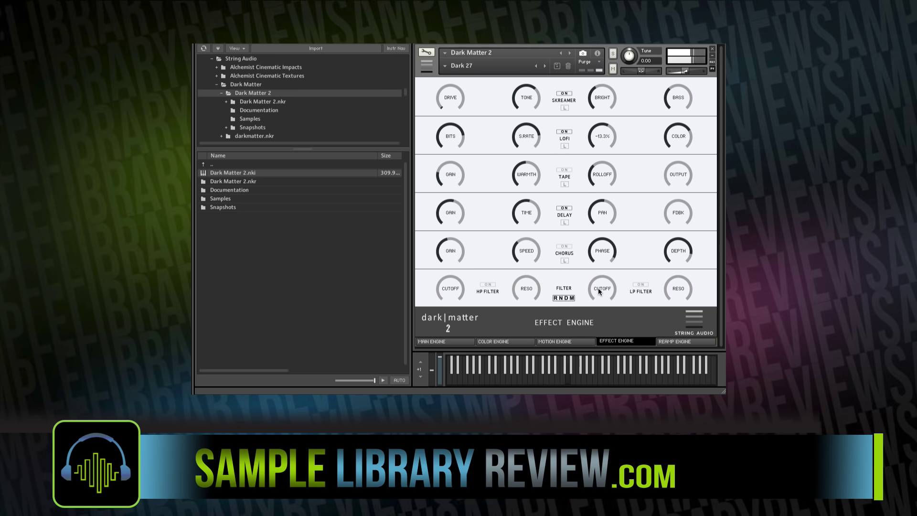
pyautogui.click(566, 299)
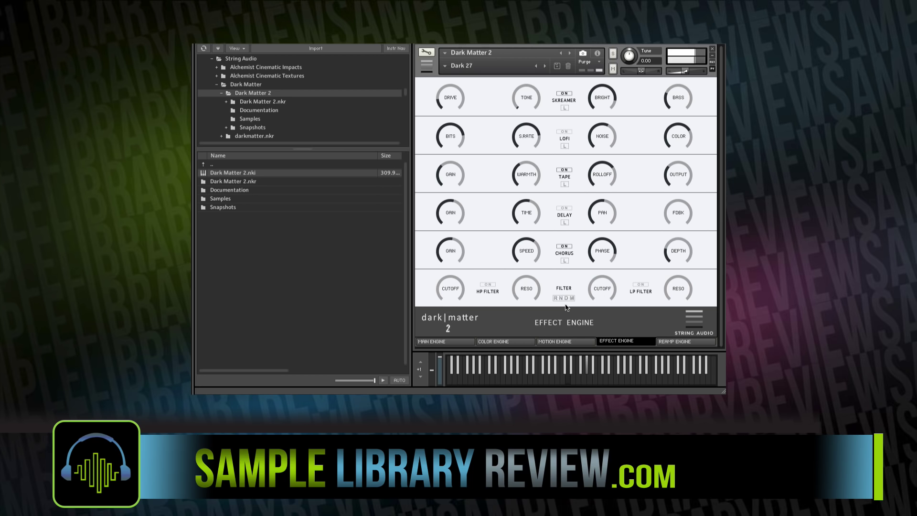
# - Switch on reamping for Layer II in the Reamp Engine
pyautogui.click(675, 342)
pyautogui.click(566, 285)
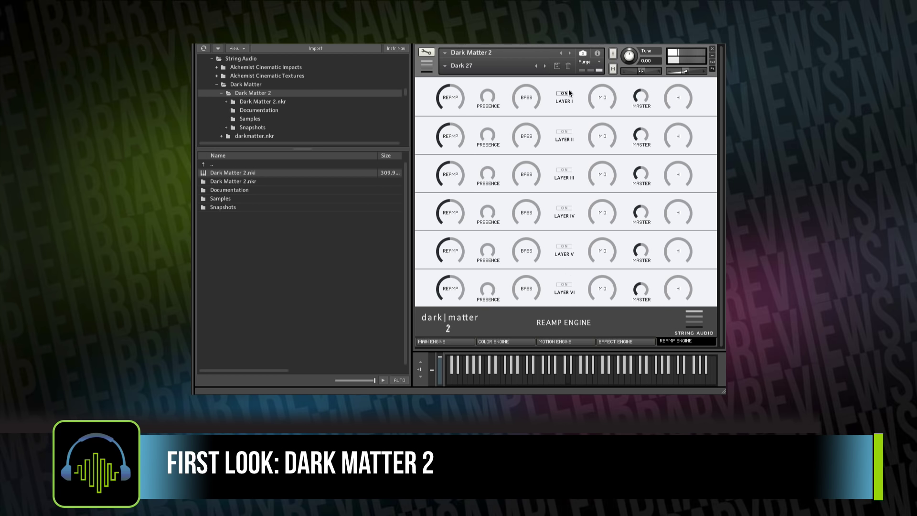
pyautogui.click(564, 132)
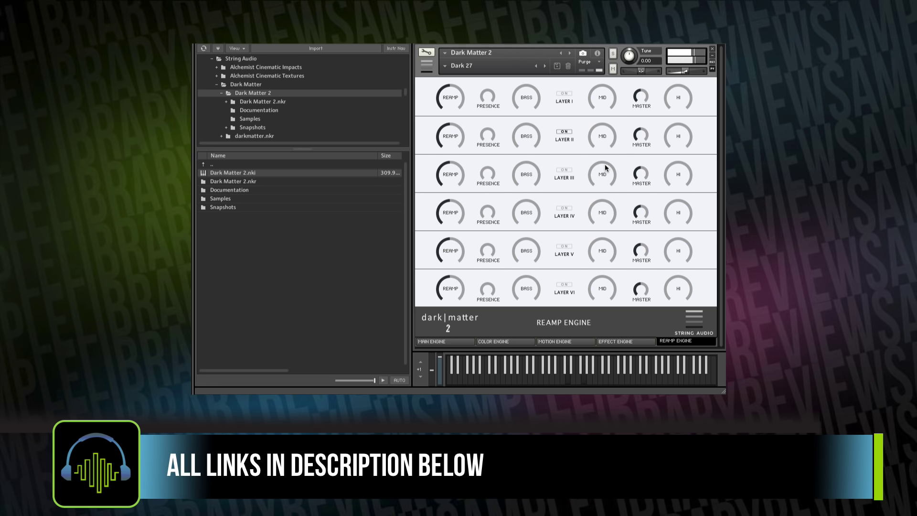
# - Turn down the volumes of Layers III to VI in the Main Engine so that Layer II dominates
pyautogui.click(457, 343)
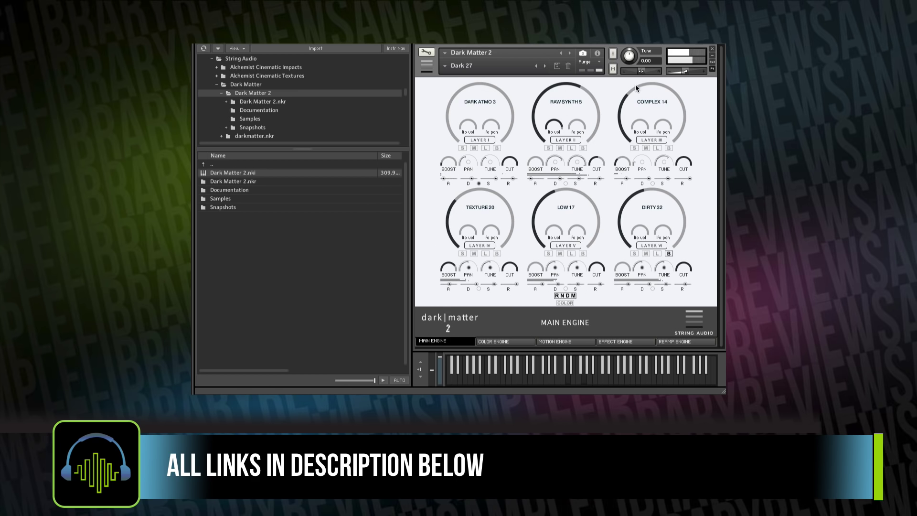
pyautogui.moveTo(629, 197); pyautogui.dragTo(617, 281)
pyautogui.moveTo(546, 207); pyautogui.dragTo(536, 267)
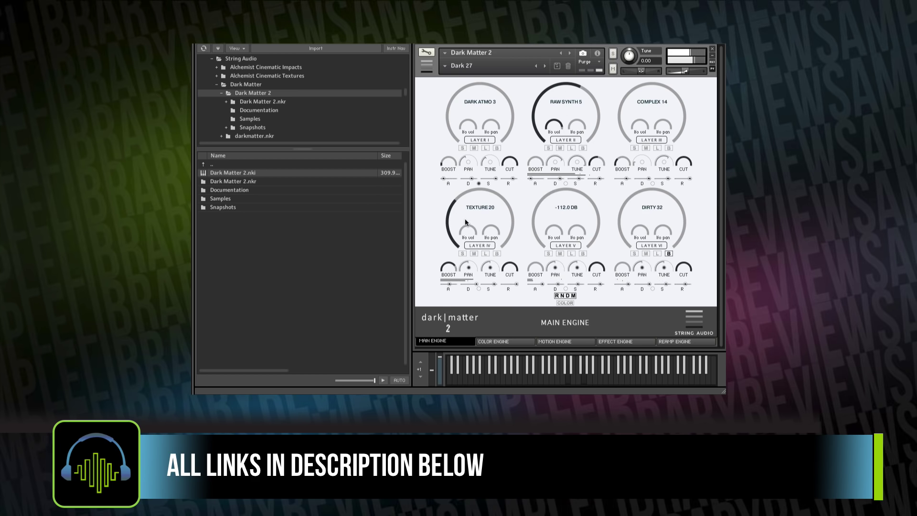
pyautogui.moveTo(465, 219); pyautogui.dragTo(451, 257)
# - Toggle the Delay effect in the Effect Engine and randomize the effect settings again
pyautogui.click(629, 342)
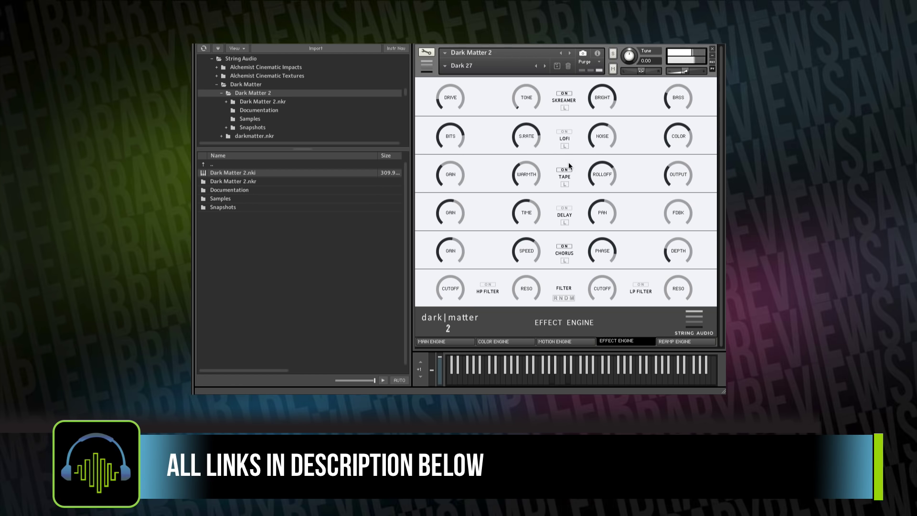
pyautogui.click(565, 208)
pyautogui.click(564, 297)
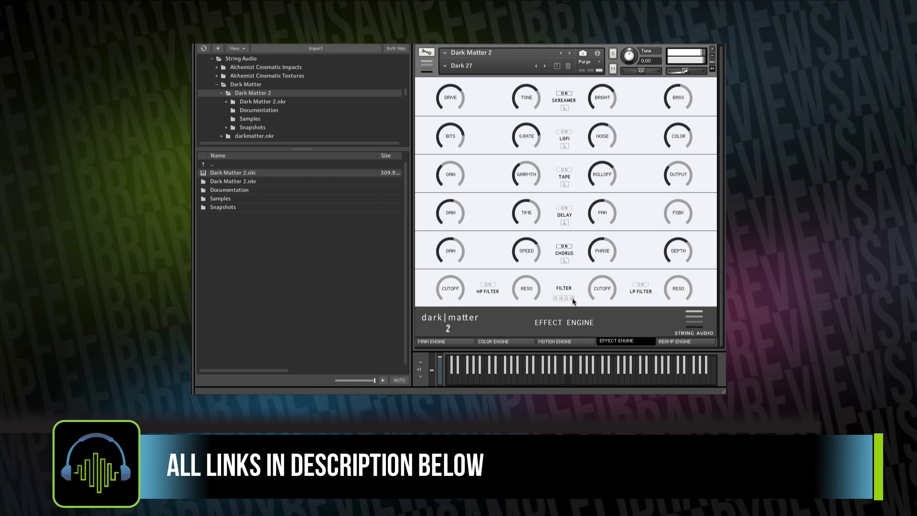
# - Return to the Main Engine and load the Dirty 01 snapshot
pyautogui.click(450, 343)
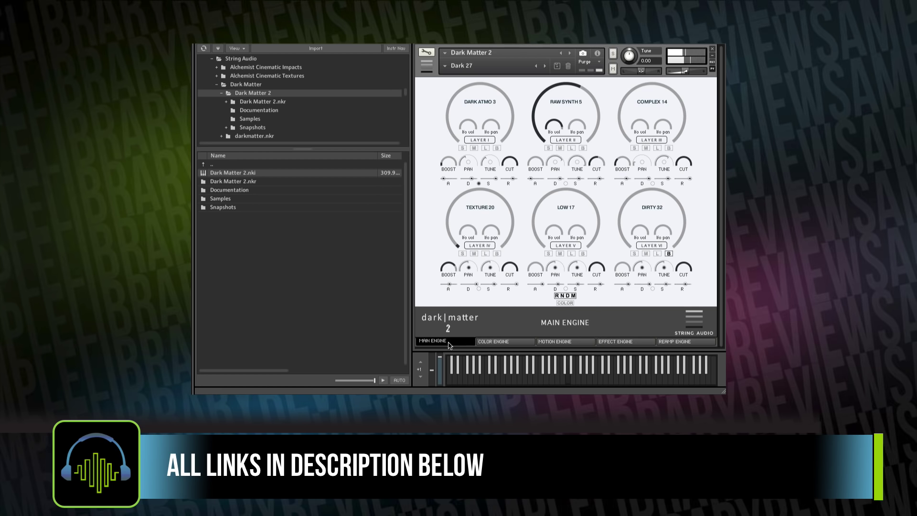
pyautogui.click(454, 65)
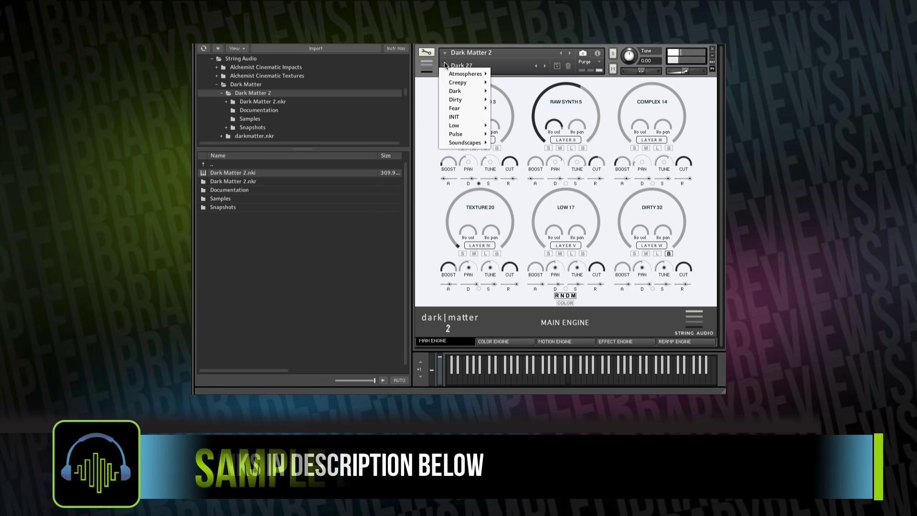
pyautogui.moveTo(451, 100)
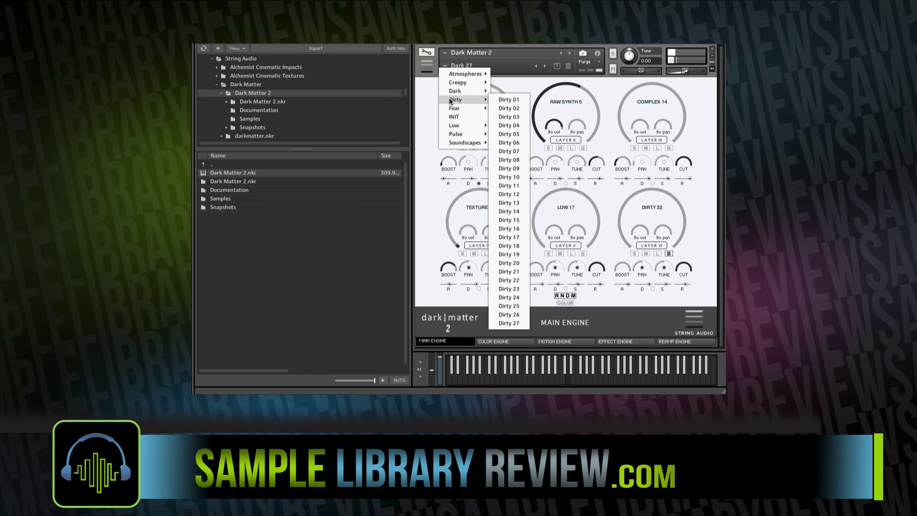
pyautogui.click(509, 100)
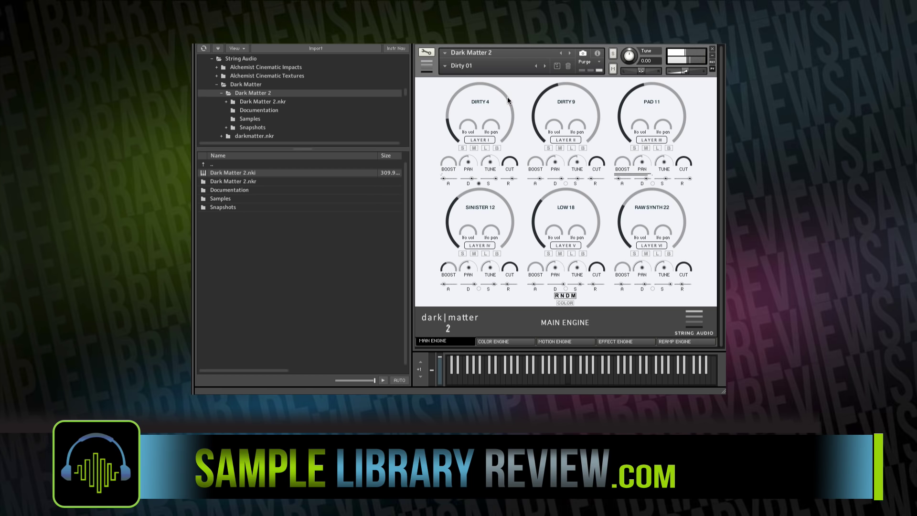
# - Load the Dirty 06 snapshot
pyautogui.click(444, 65)
pyautogui.moveTo(456, 100)
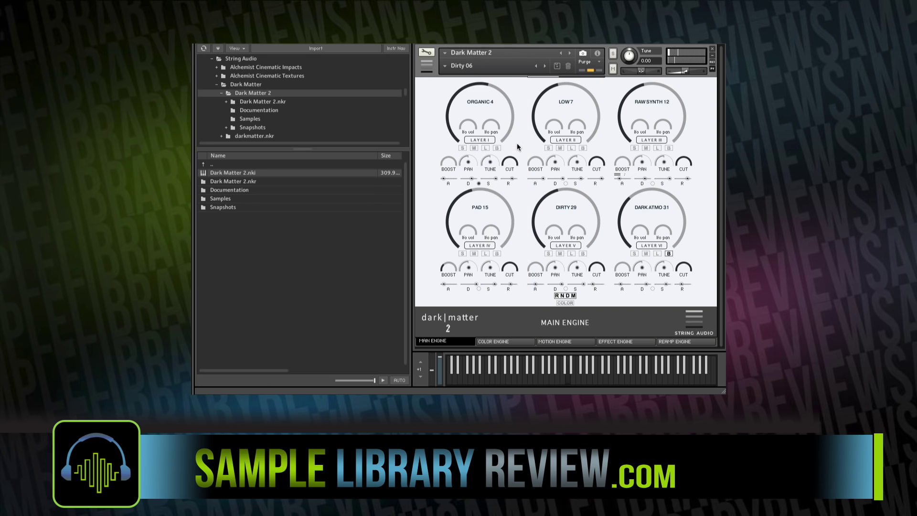
pyautogui.click(512, 143)
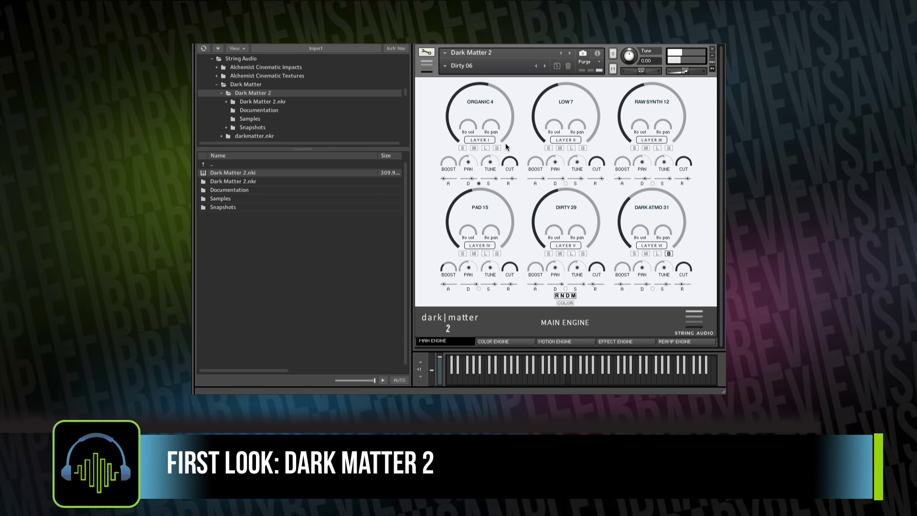
# - Load the Dirty 10 snapshot
pyautogui.click(445, 66)
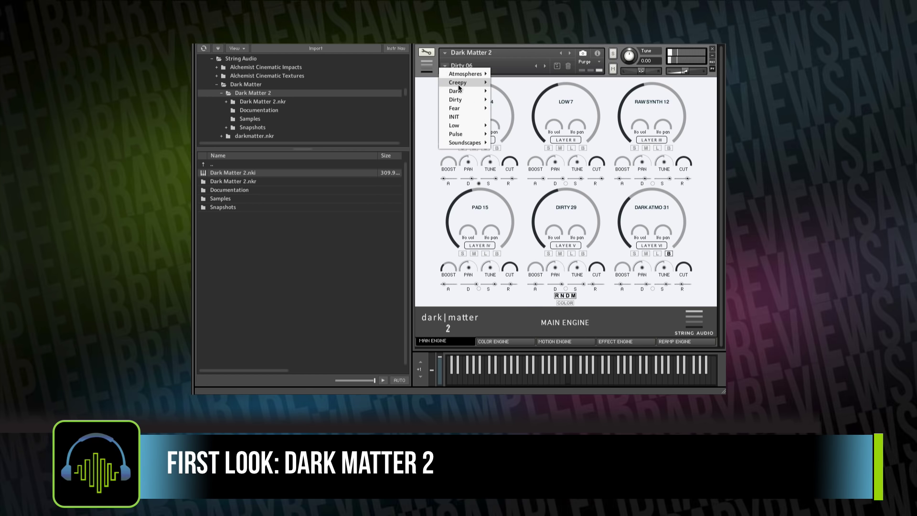
pyautogui.moveTo(458, 103)
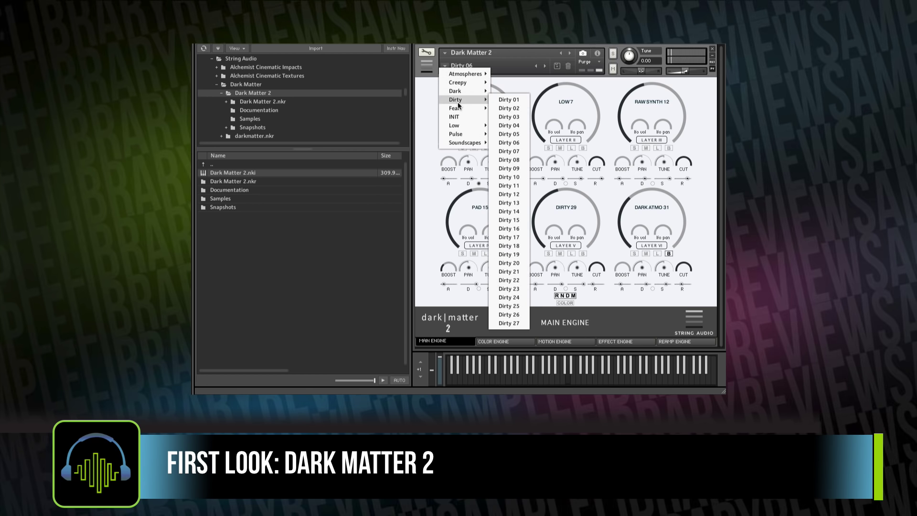
pyautogui.click(508, 178)
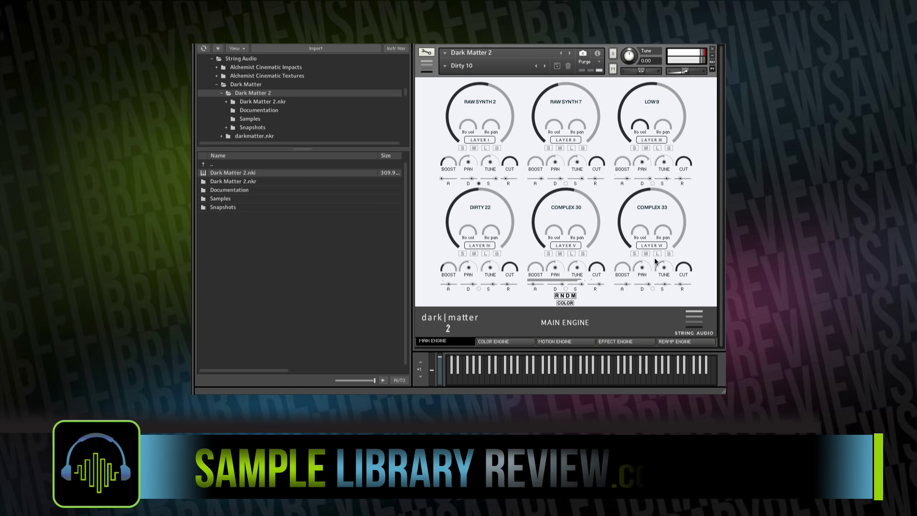
# - Randomize the sounds of all six layers in the Main Engine
pyautogui.click(653, 254)
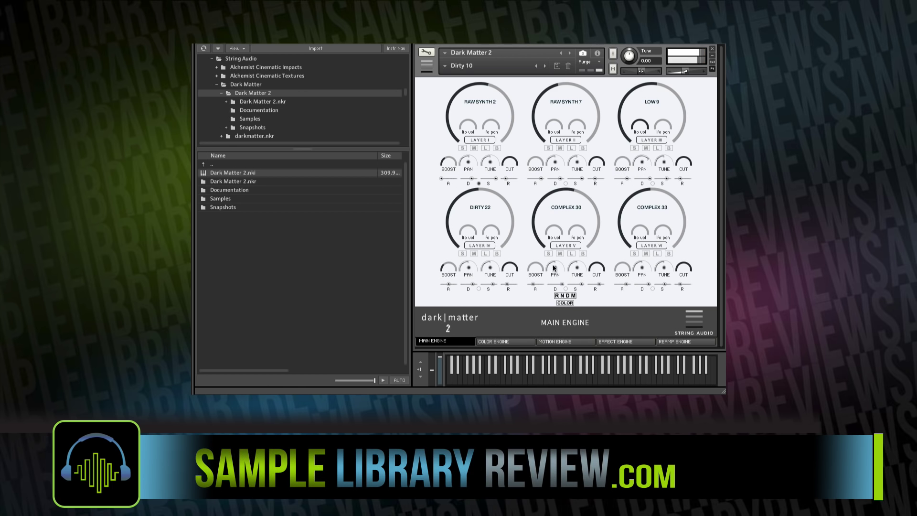
pyautogui.click(565, 296)
pyautogui.click(565, 296)
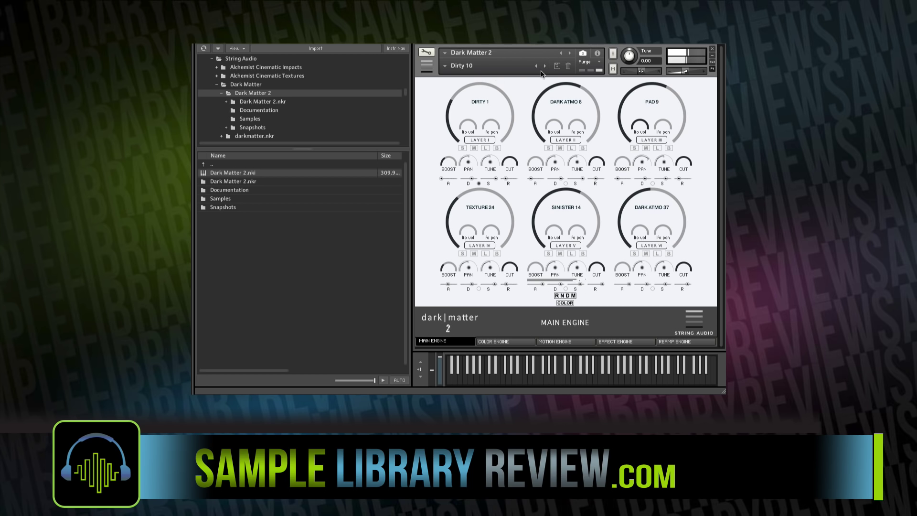
# - Save the randomized sound as a new snapshot named DB Dirty Preset 1
pyautogui.click(557, 66)
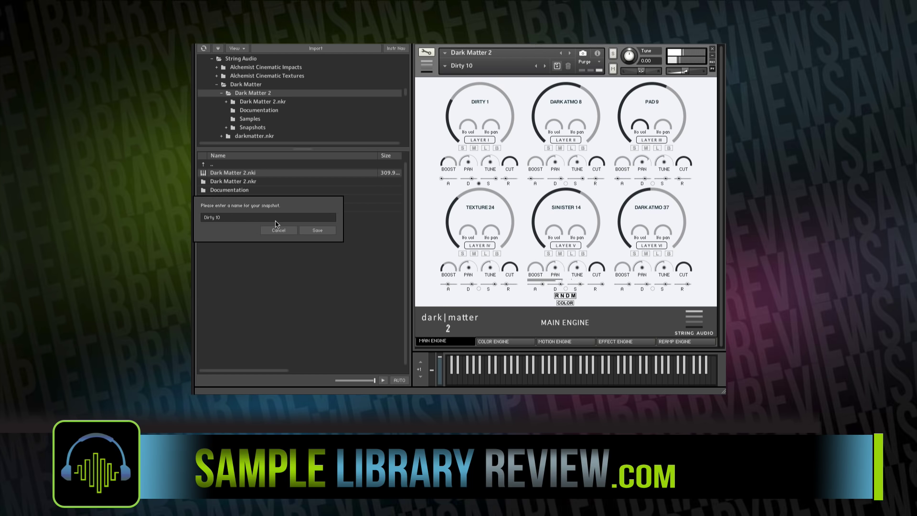
pyautogui.moveTo(221, 218); pyautogui.dragTo(203, 219)
pyautogui.click(203, 219)
pyautogui.write('DB')
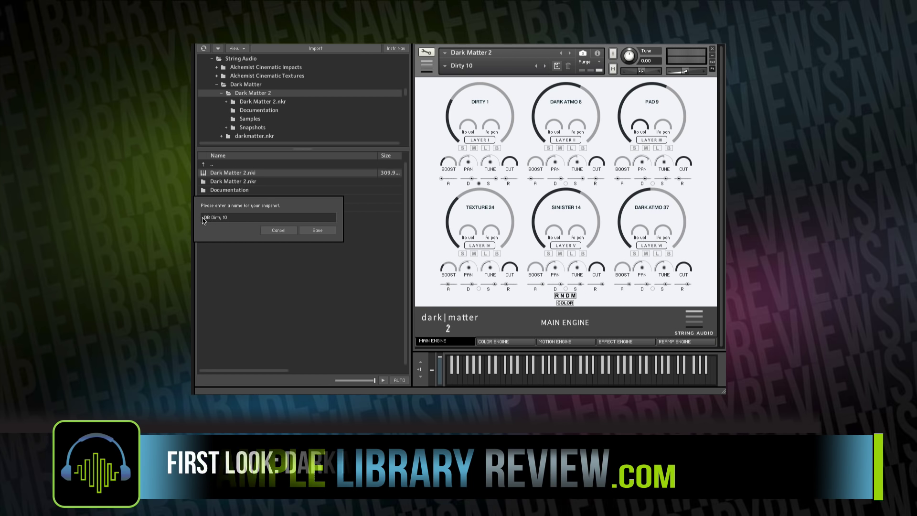
pyautogui.doubleClick(224, 218)
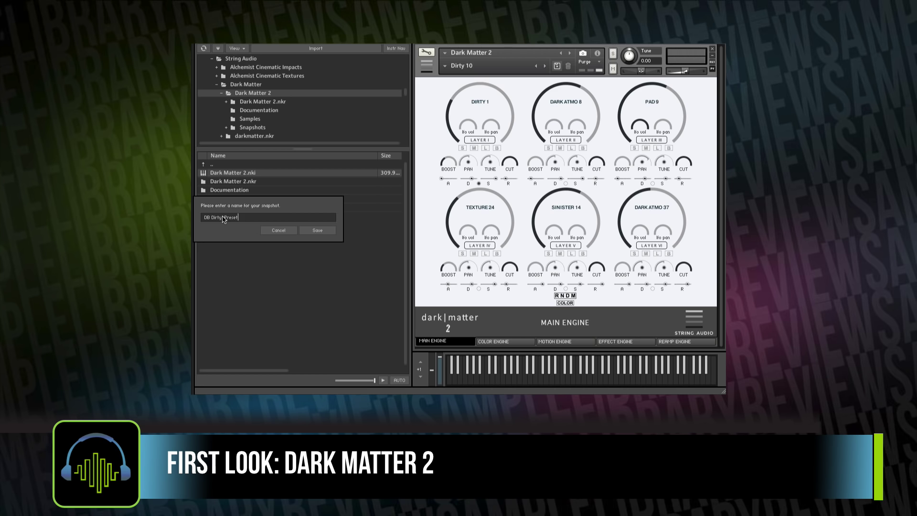
pyautogui.click(317, 230)
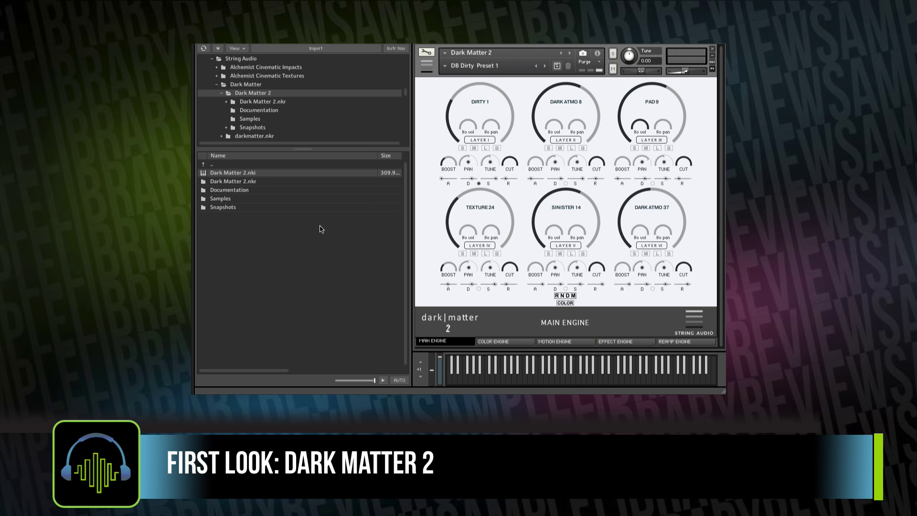
# - Check the snapshot list for the saved preset and load the Dirty 15 snapshot
pyautogui.click(445, 66)
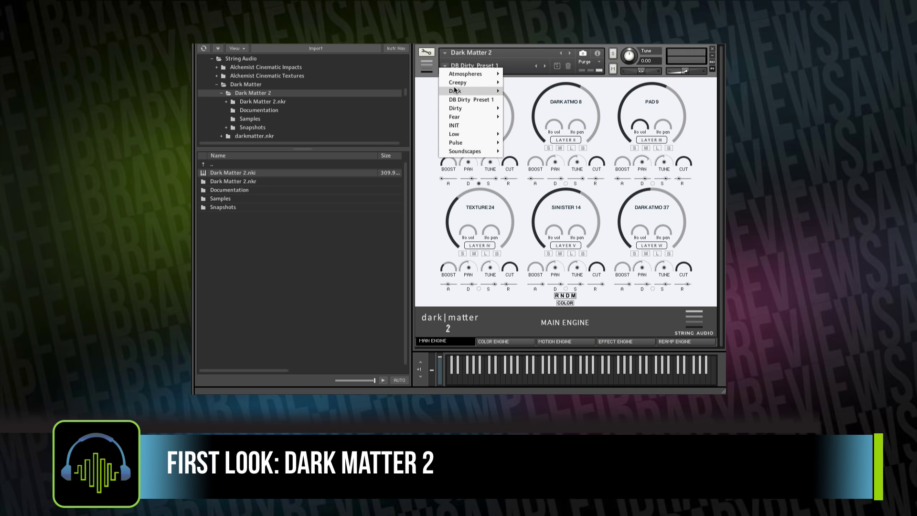
pyautogui.moveTo(455, 96)
pyautogui.moveTo(456, 117)
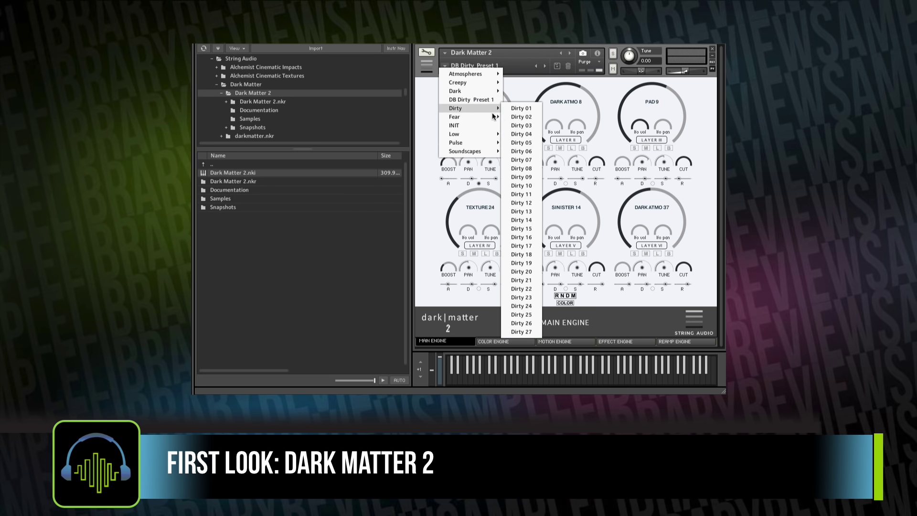
pyautogui.moveTo(492, 108)
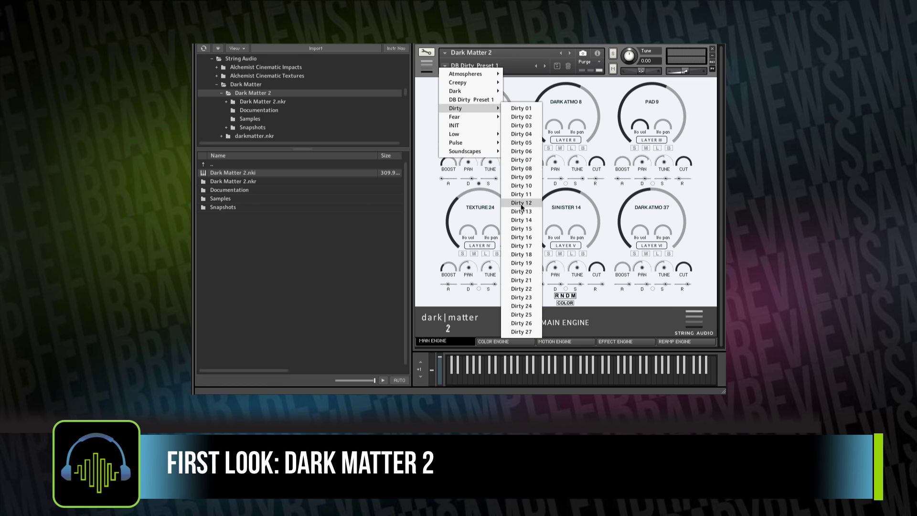
pyautogui.click(522, 229)
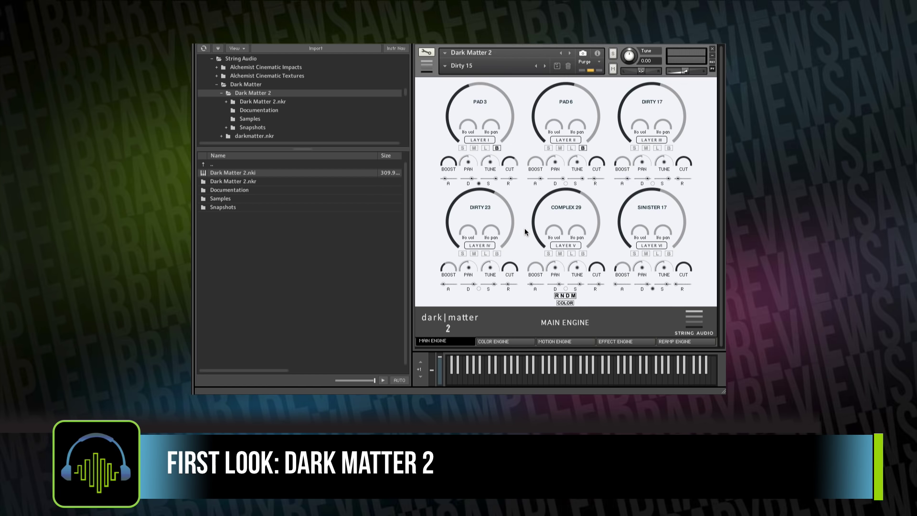